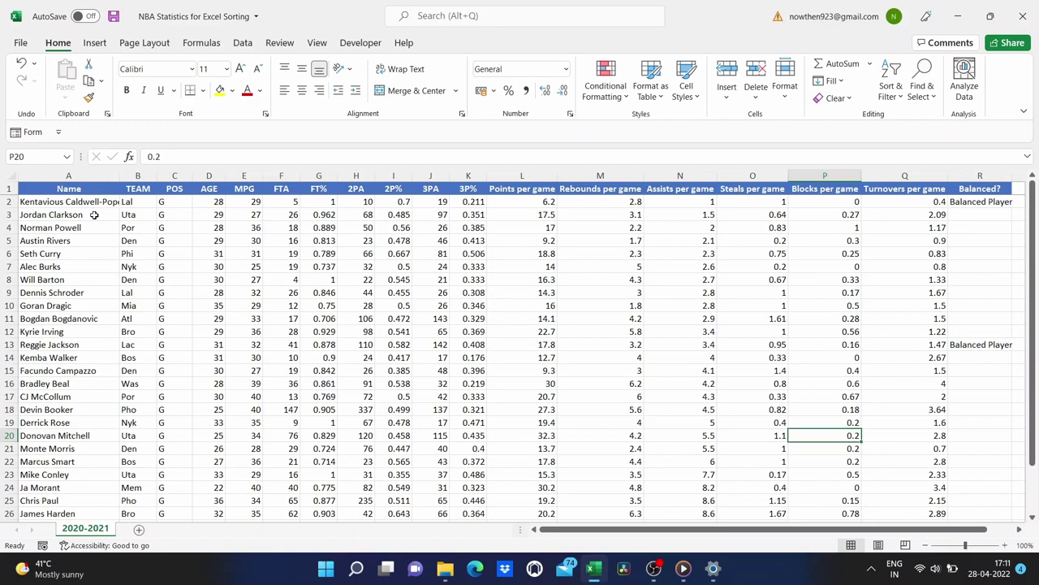
Sort the player table by the Name column from A to Z
scroll(139, 304, down, 1)
scroll(140, 304, up, 1)
click(58, 296)
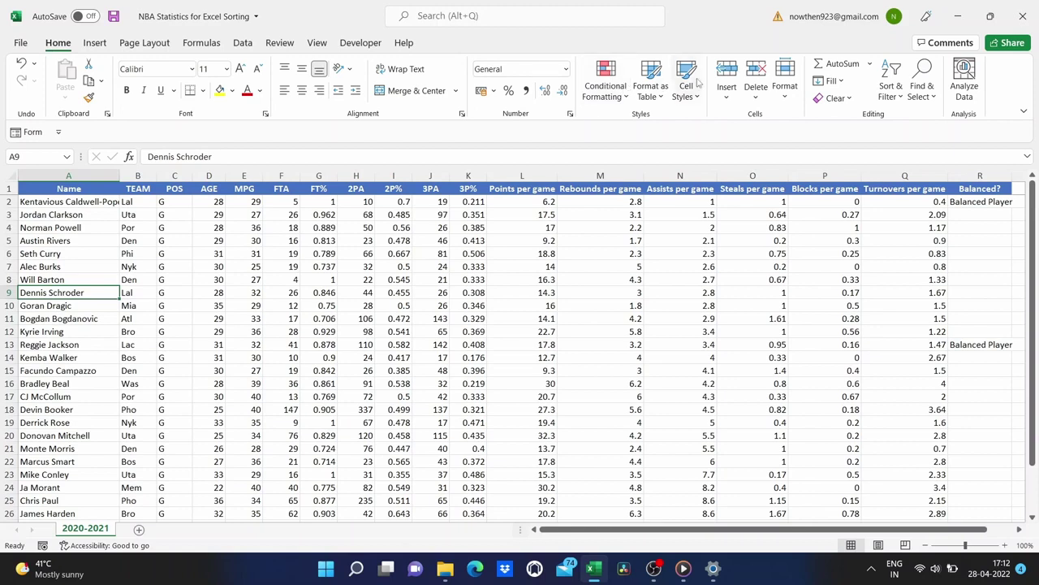
click(899, 103)
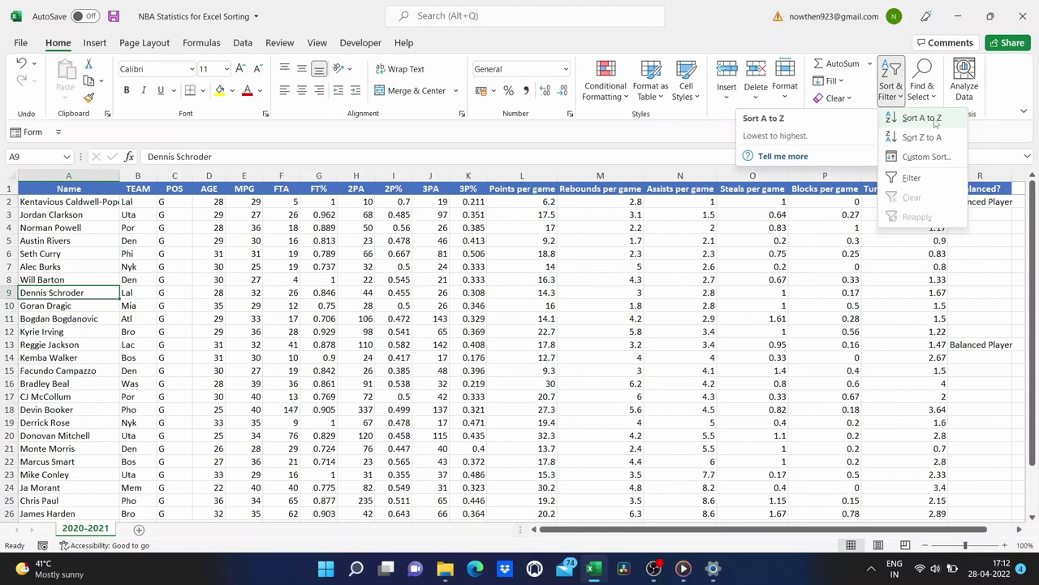
click(922, 117)
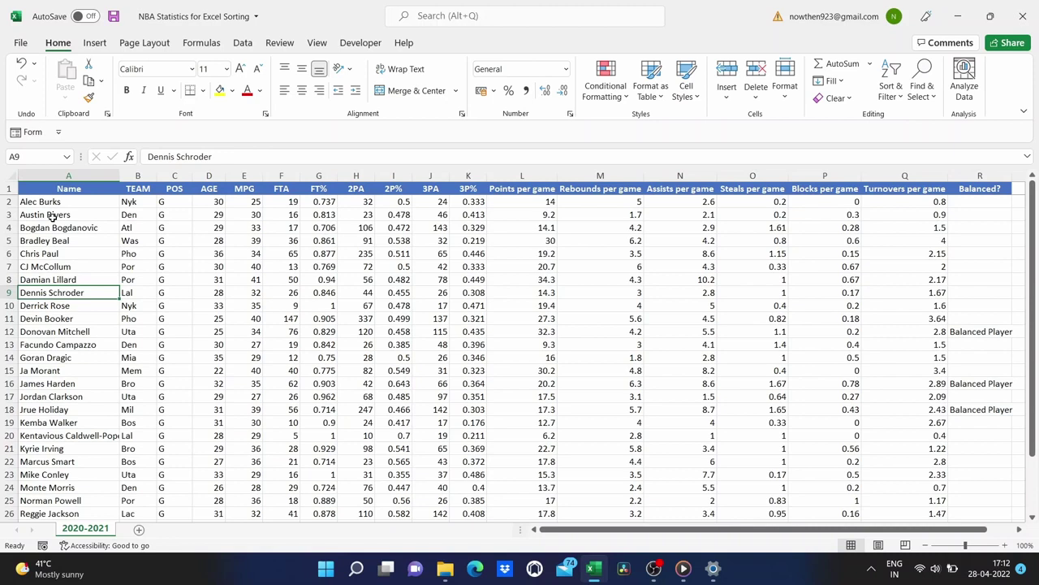
Examine the name-sorted list and check the Damian Lillard row across its statistics columns
scroll(325, 344, down, 2)
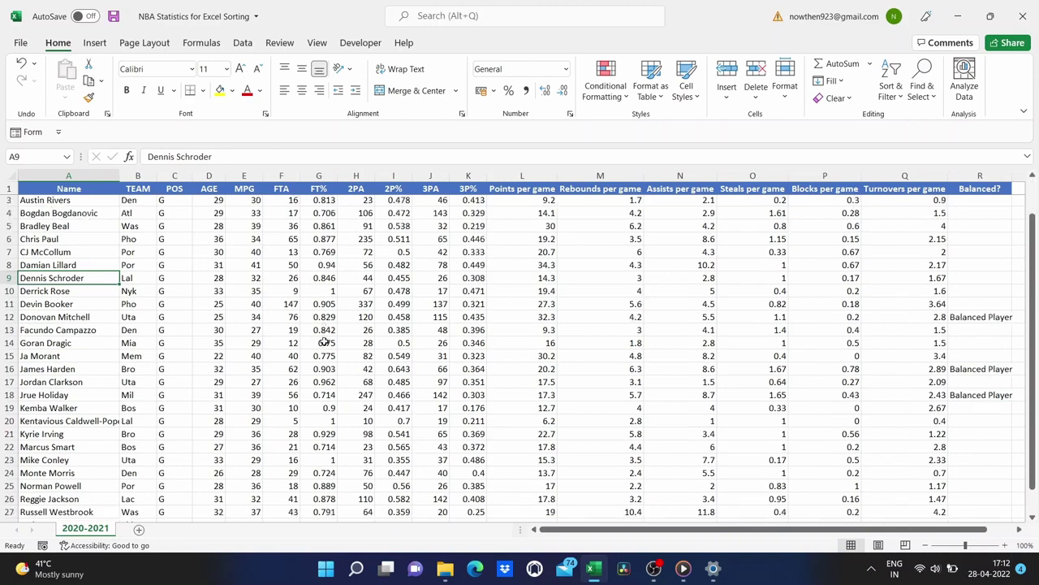
scroll(325, 344, up, 2)
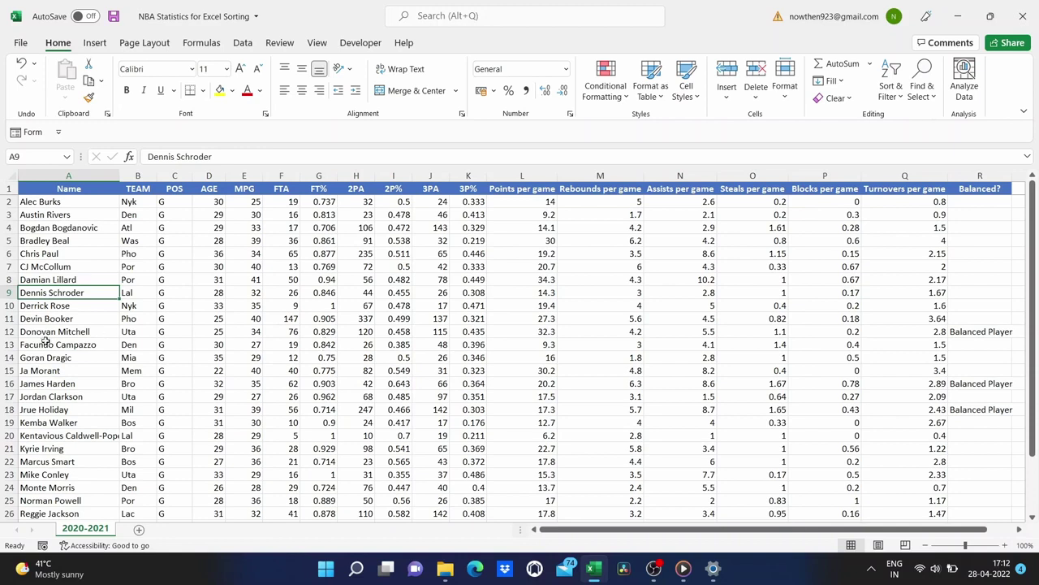
click(47, 281)
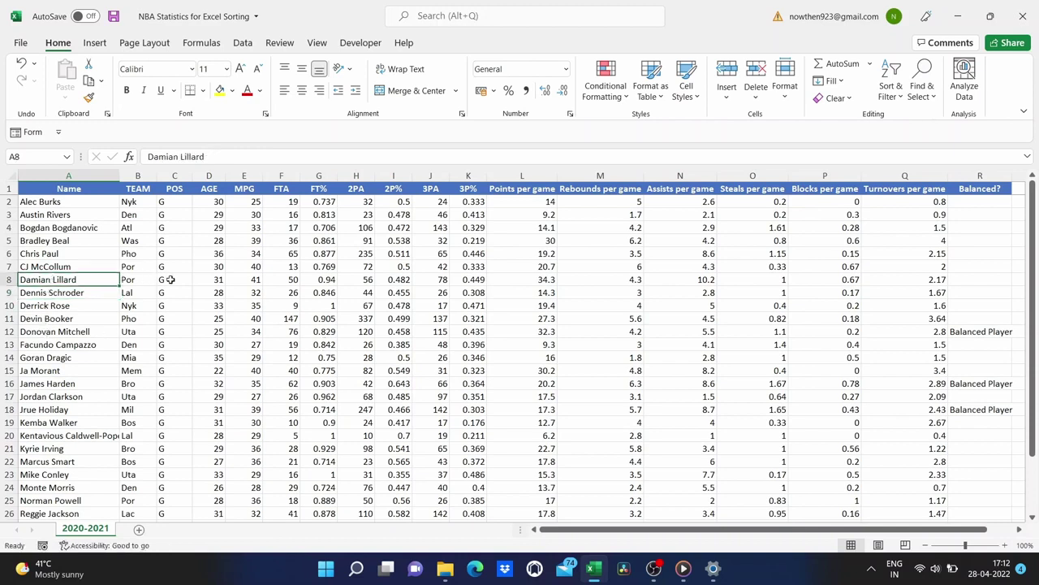
click(311, 281)
click(349, 281)
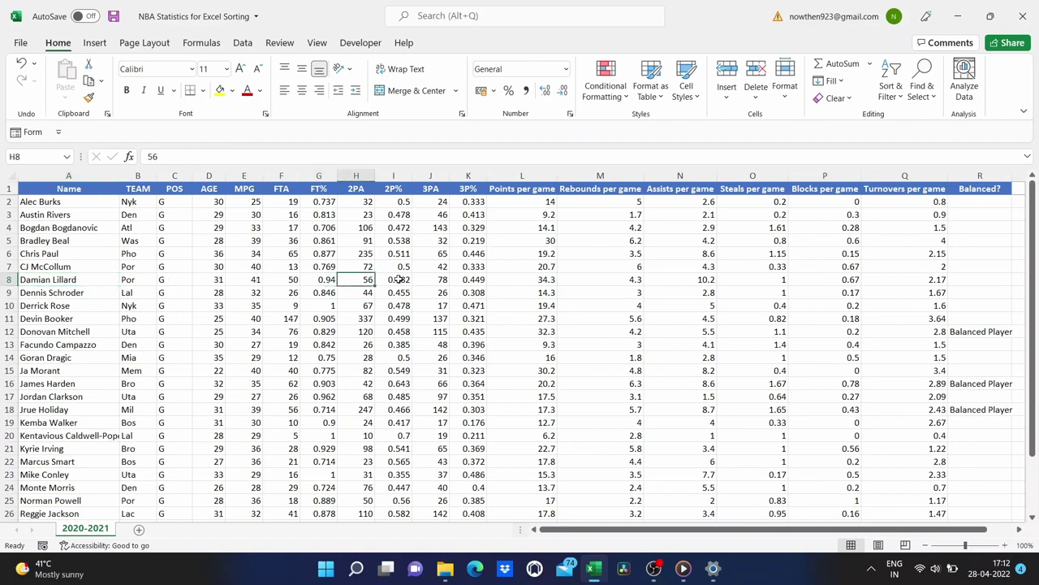
click(64, 282)
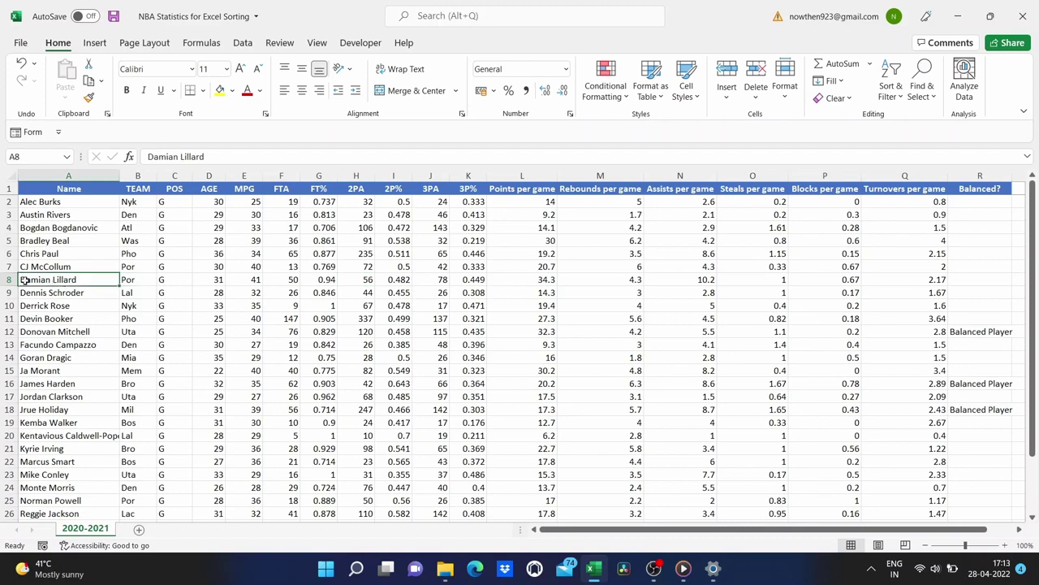
click(10, 279)
click(241, 306)
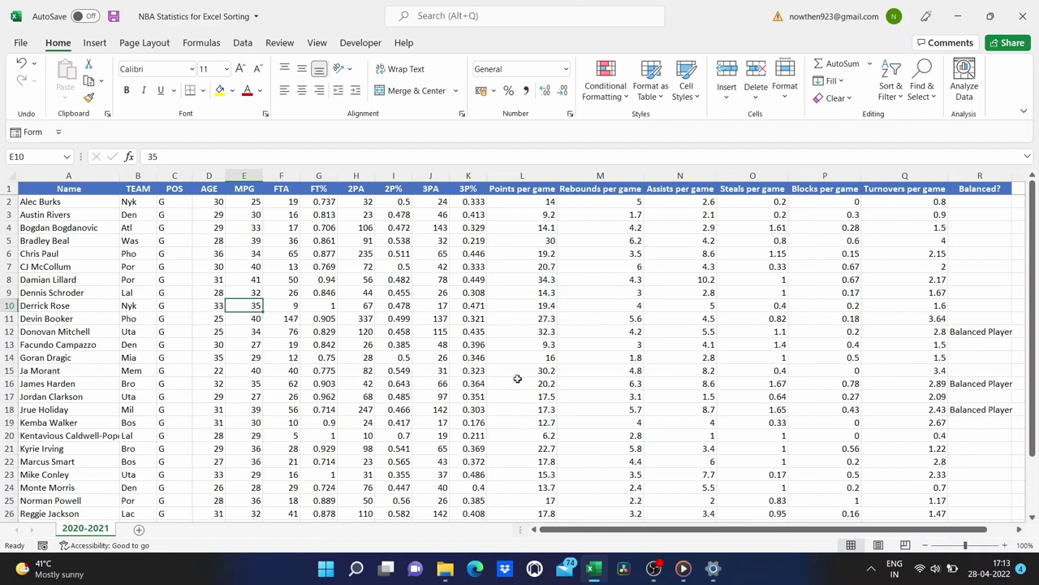
Sort the table by Points per game from largest to smallest and review the rows and header row
click(521, 330)
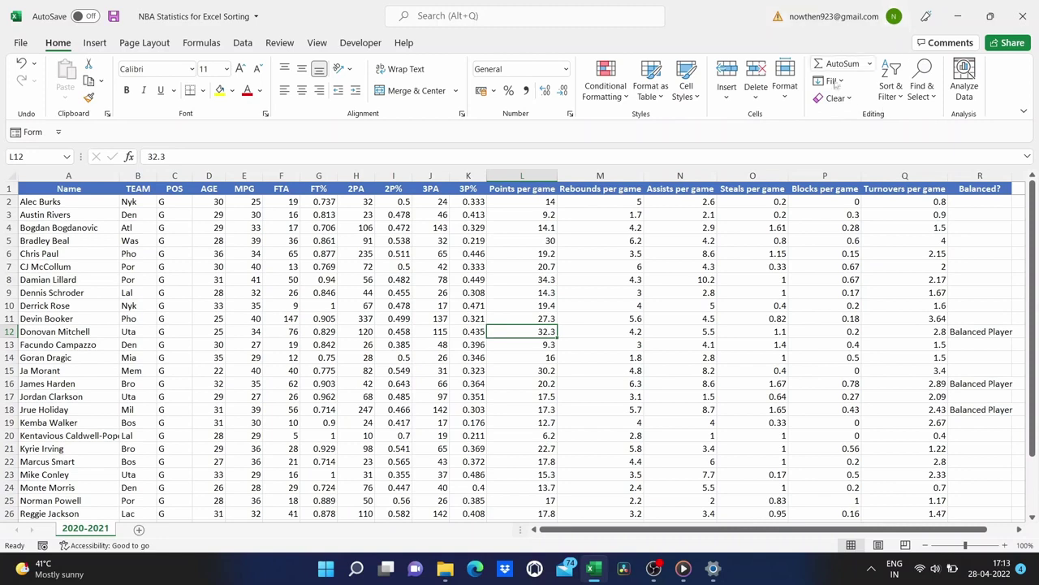
click(903, 96)
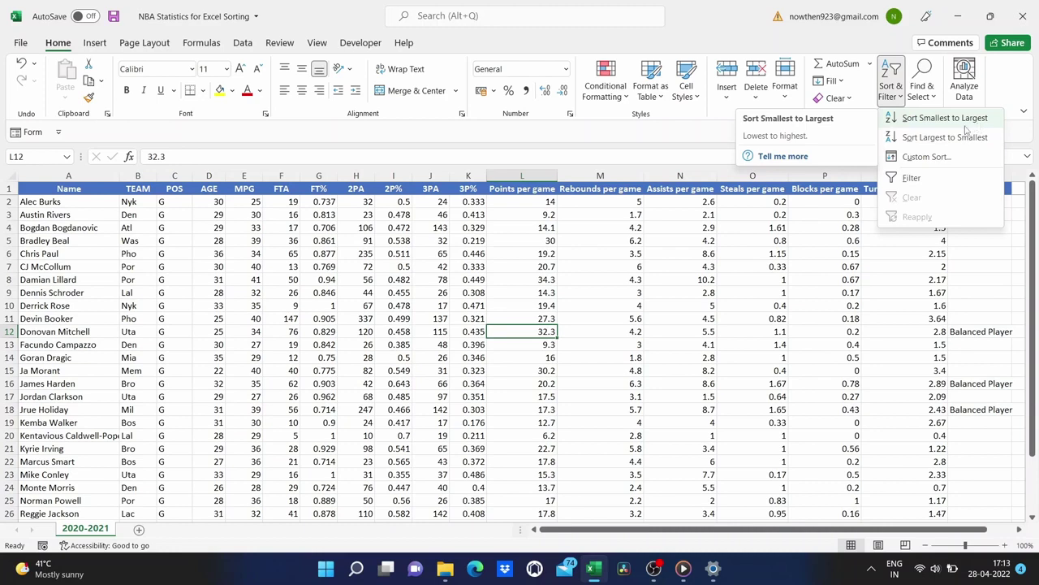
click(925, 145)
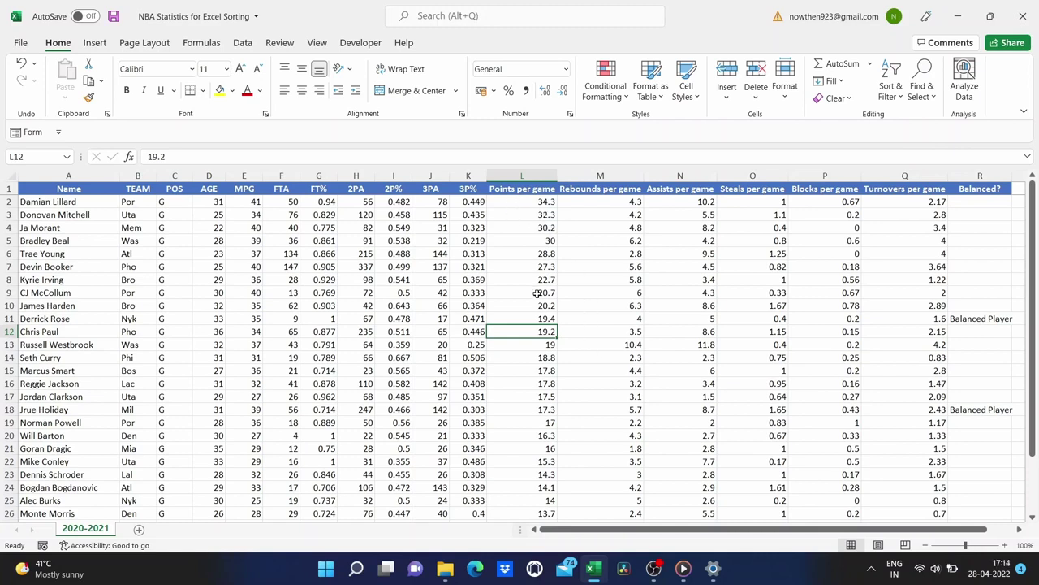
scroll(536, 293, down, 2)
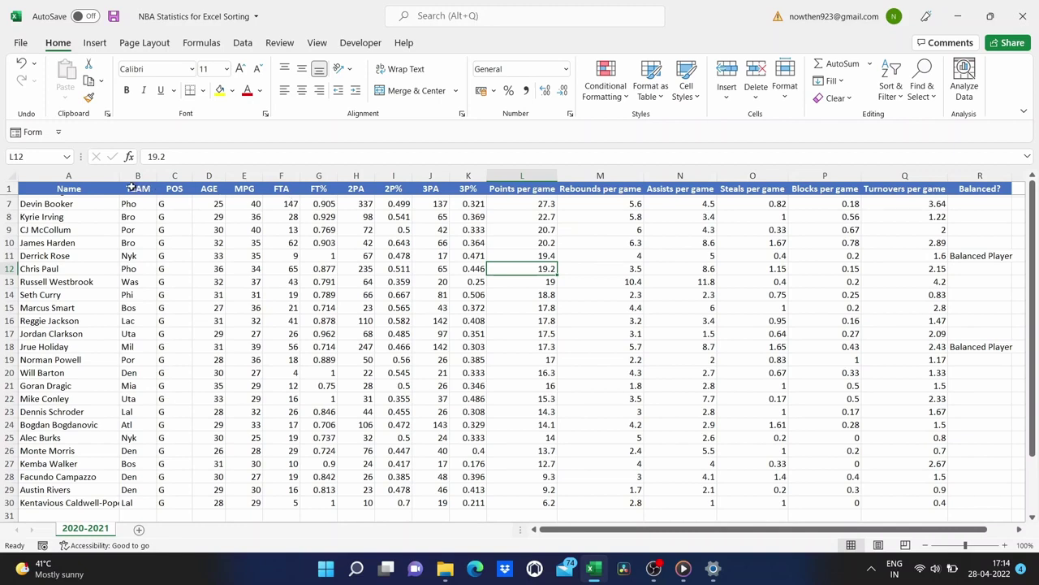
click(6, 188)
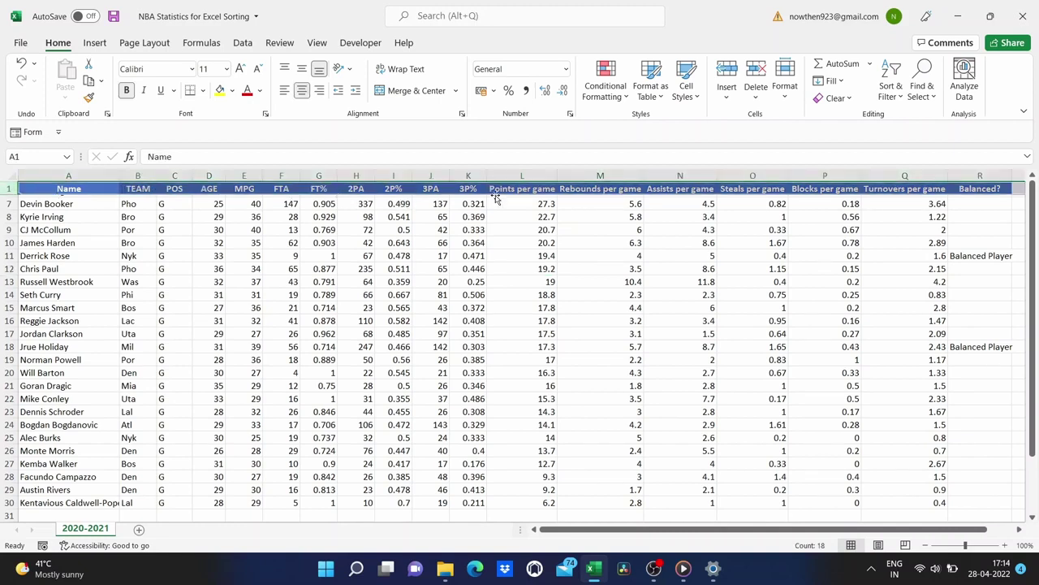
click(594, 204)
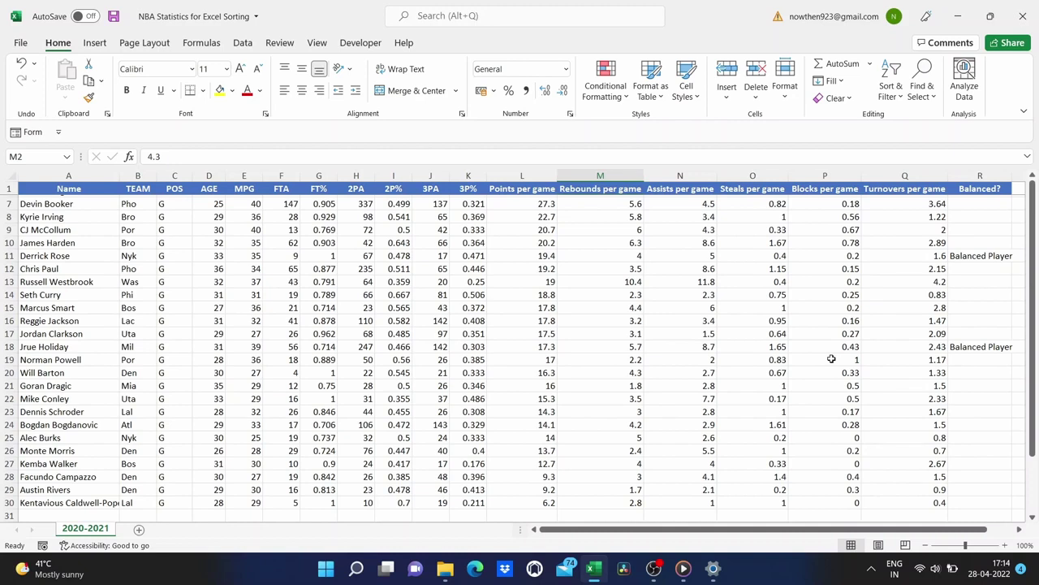
scroll(786, 536, up, 2)
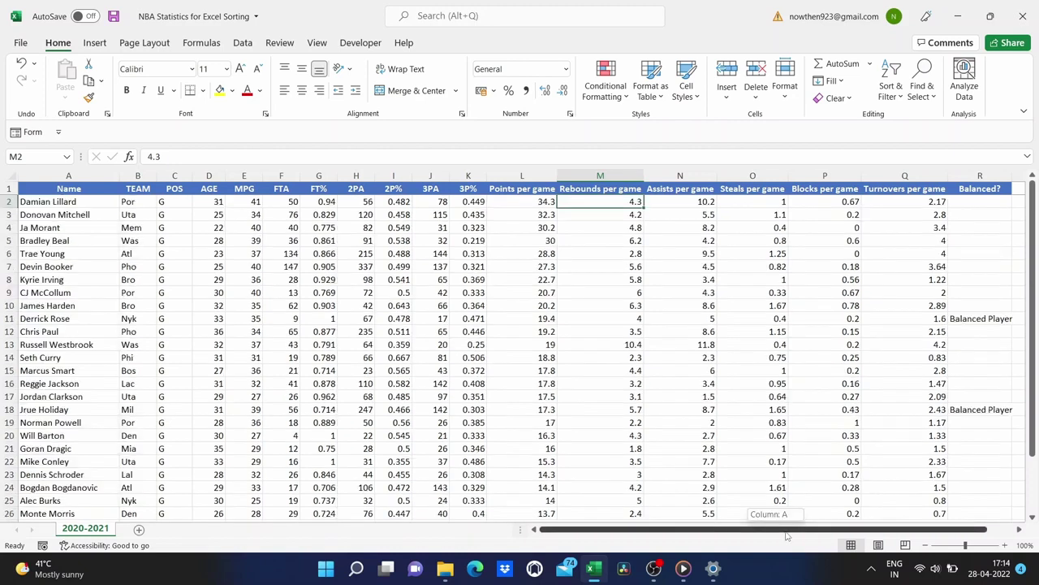
Add the header "favorite players" in cell S1, directly beside the Balanced? column
drag(786, 536, 811, 536)
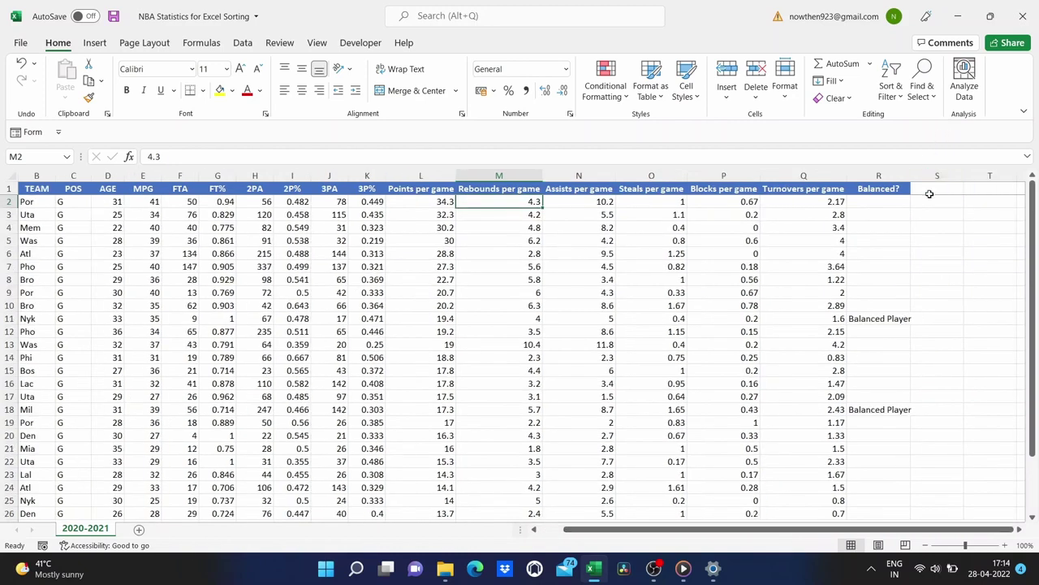
click(930, 190)
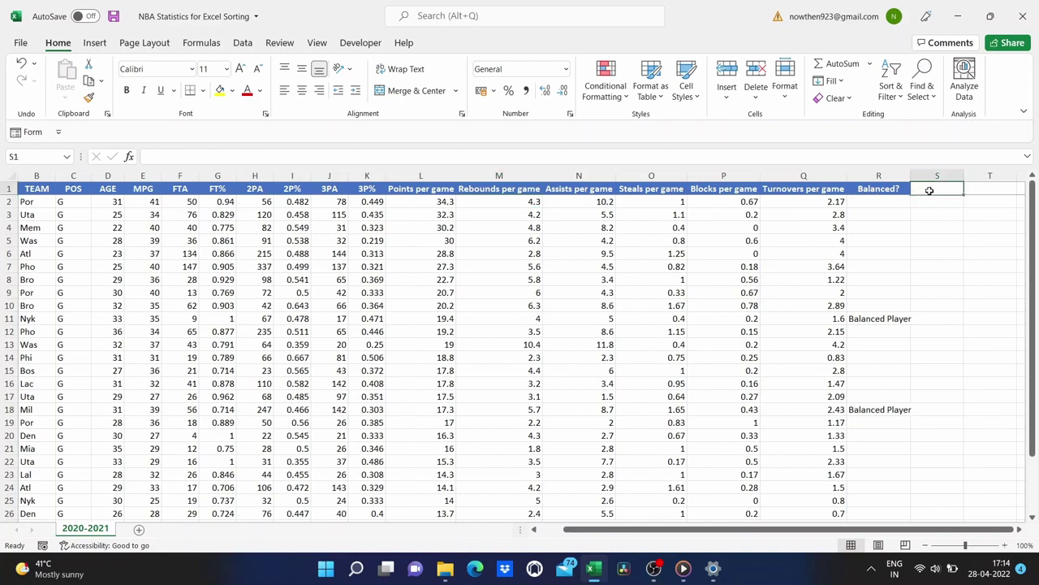
text(fa)
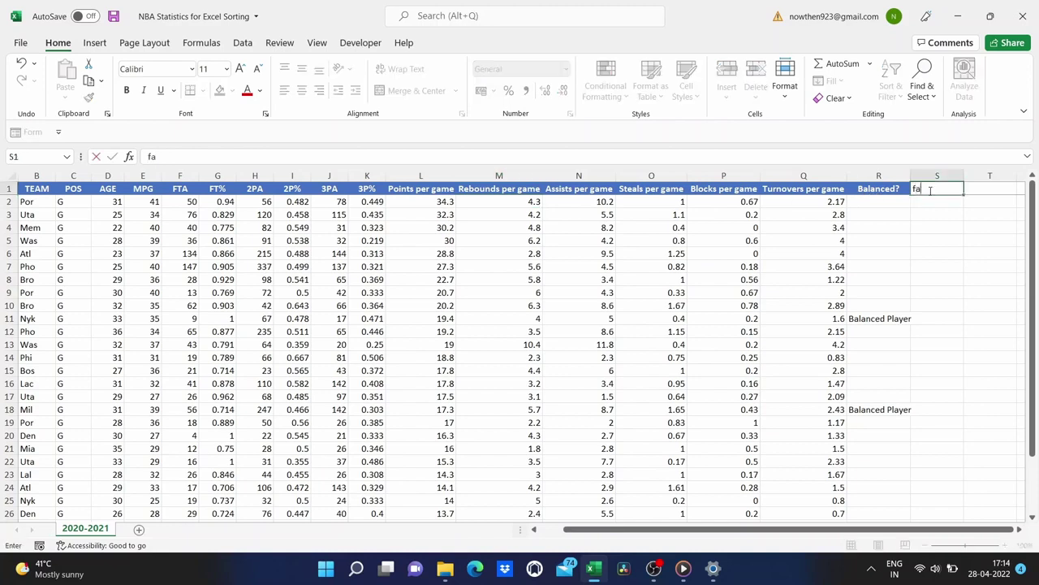
text(vorite players)
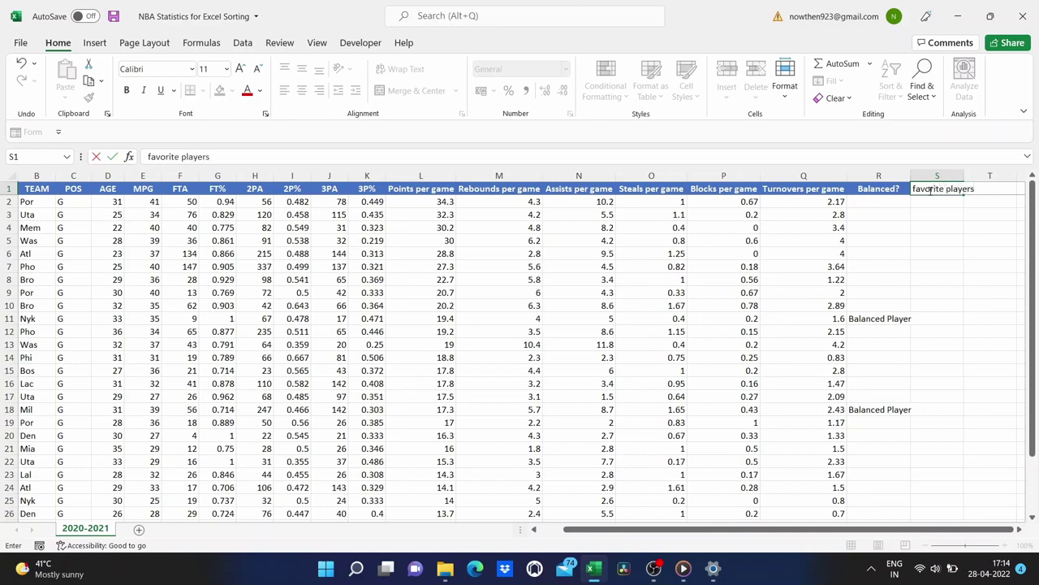
key(Return)
Fill S2 to S4 under the new header with the placeholder entries "jakfh", "akhf ;a" and "aksjhf"
text(jakfh)
key(Return)
text(akhf,a)
key(Return)
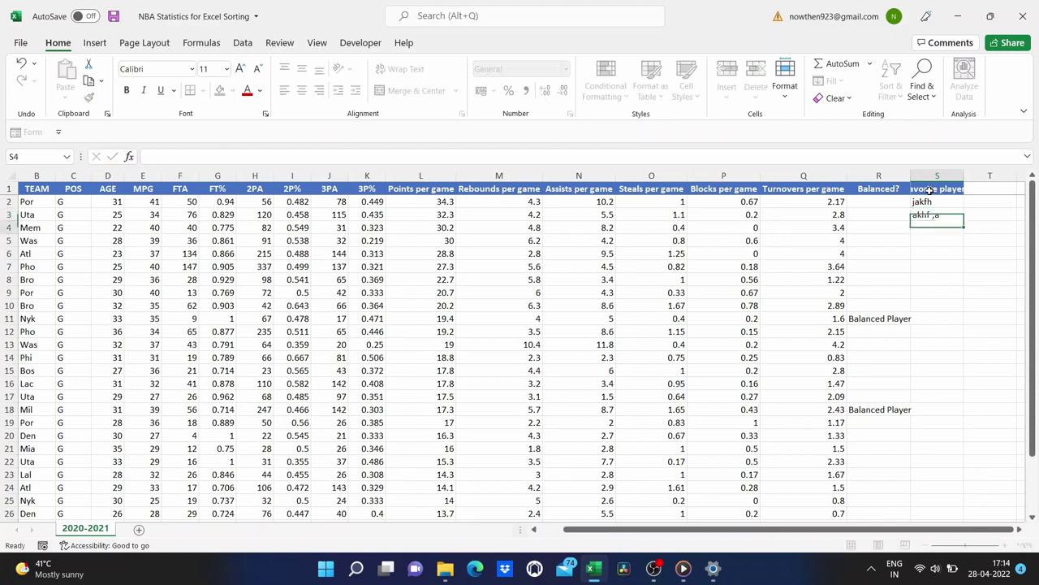
text(ak j)
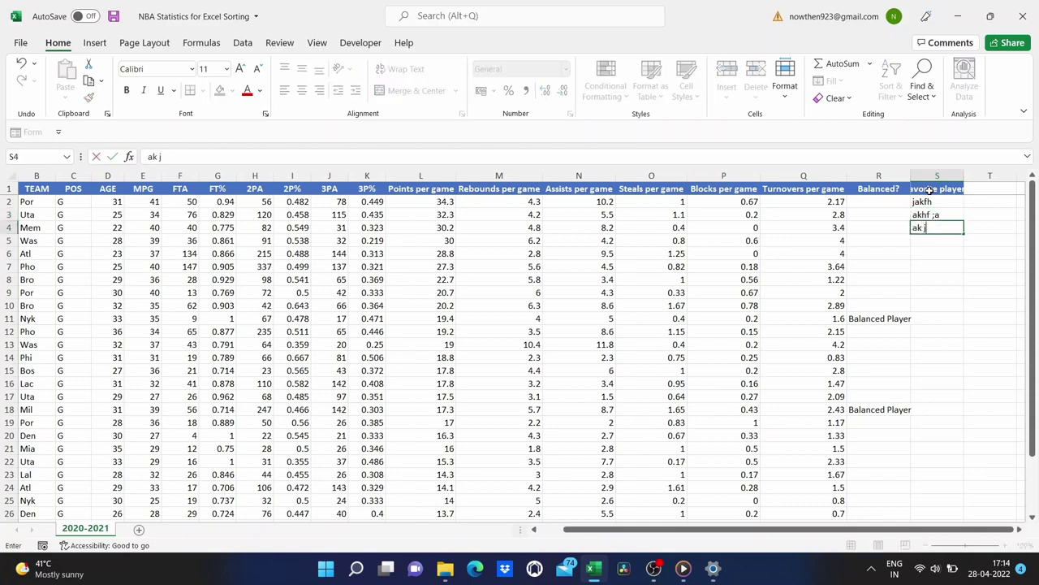
text(dh)
key(BackSpace)
key(BackSpace)
key(BackSpace)
key(BackSpace)
text(sjhf)
scroll(936, 252, left, 1)
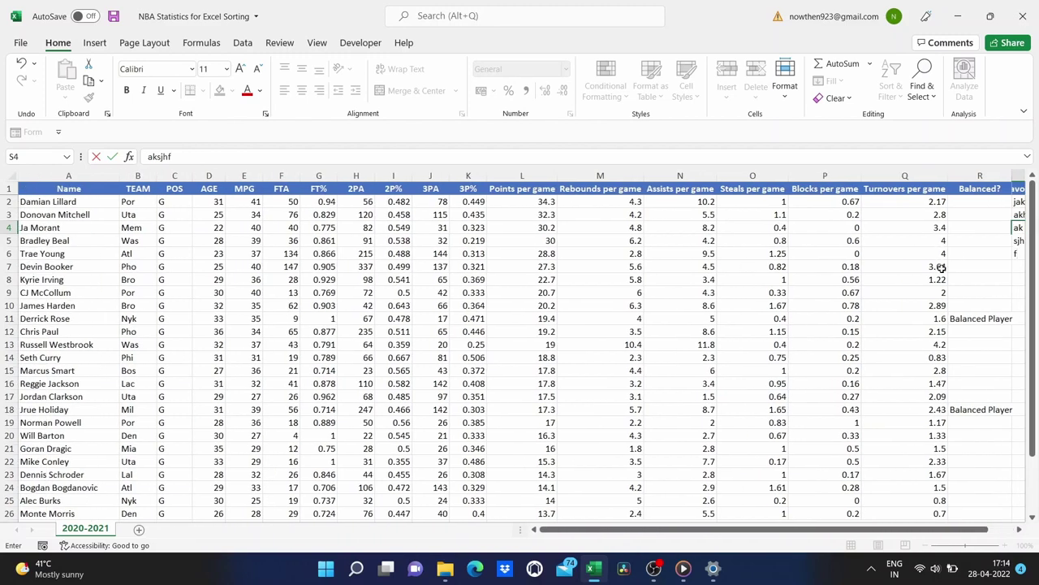
scroll(934, 268, right, 3)
scroll(660, 276, left, 3)
Try sorting the table by the TEAM column from A to Z, check the favorite players entries, and undo the sort
click(133, 268)
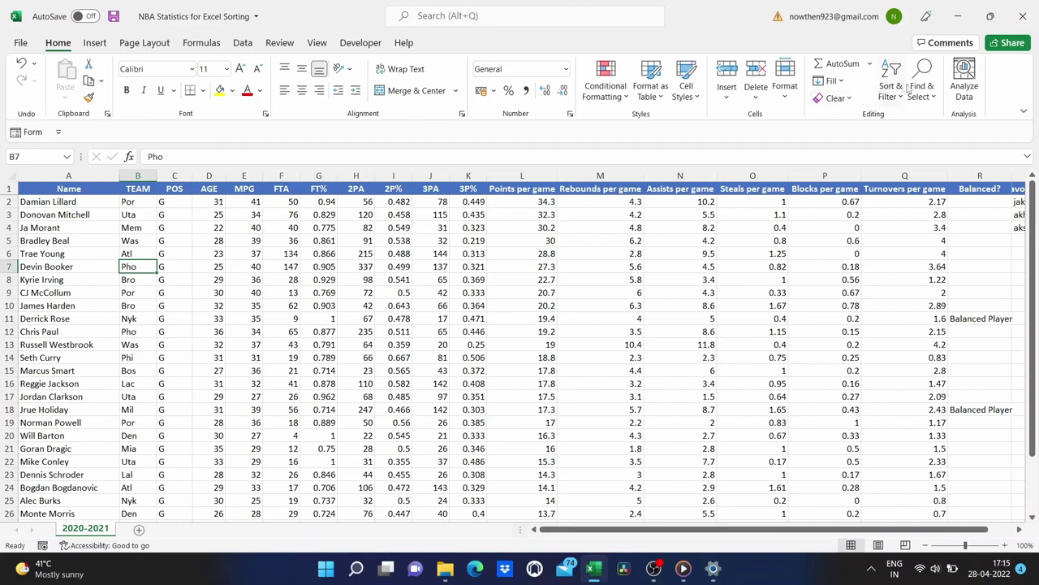
click(899, 95)
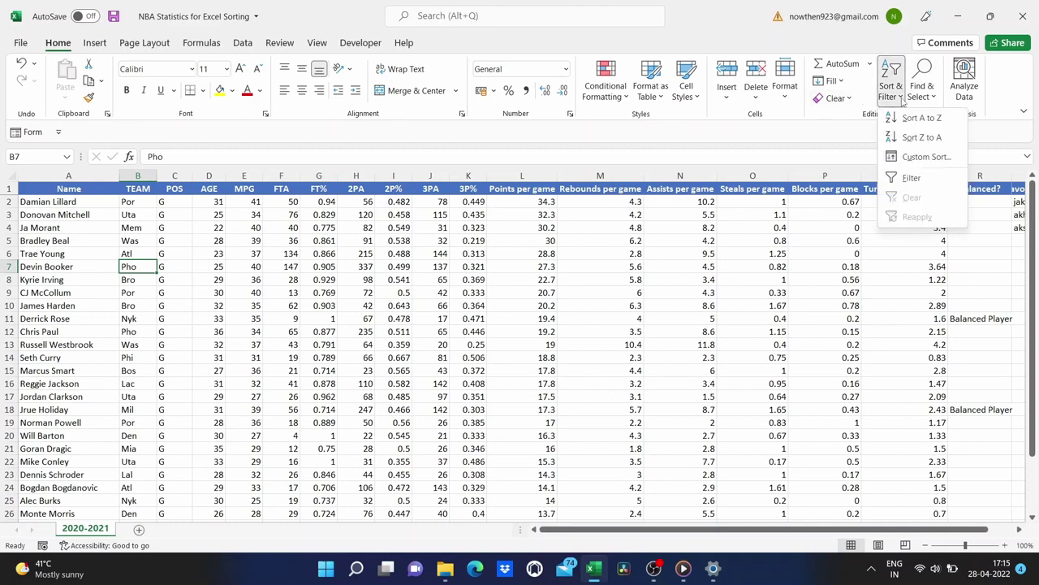
click(920, 117)
scroll(844, 269, right, 5)
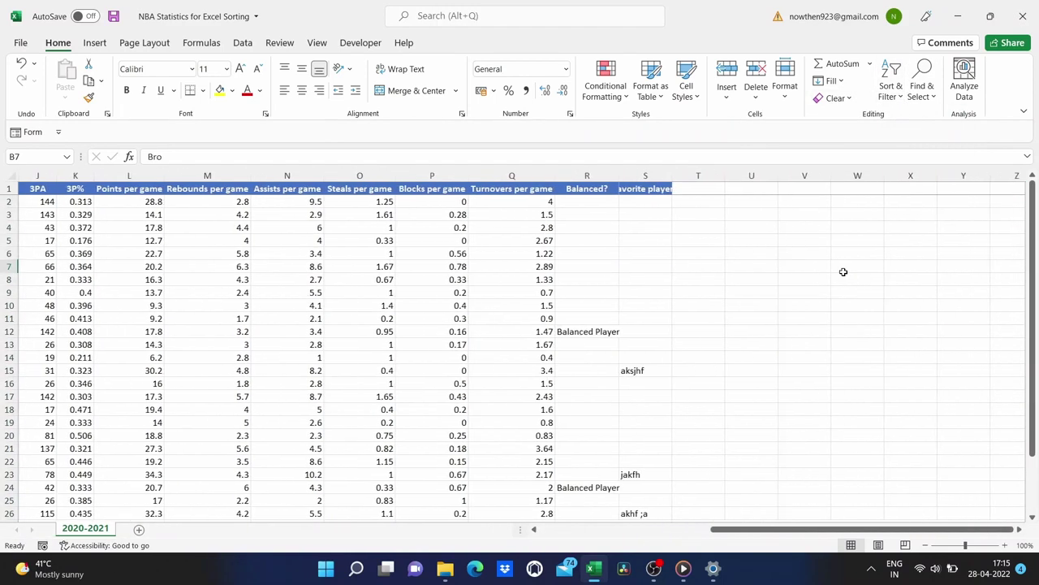
scroll(679, 371, down, 1)
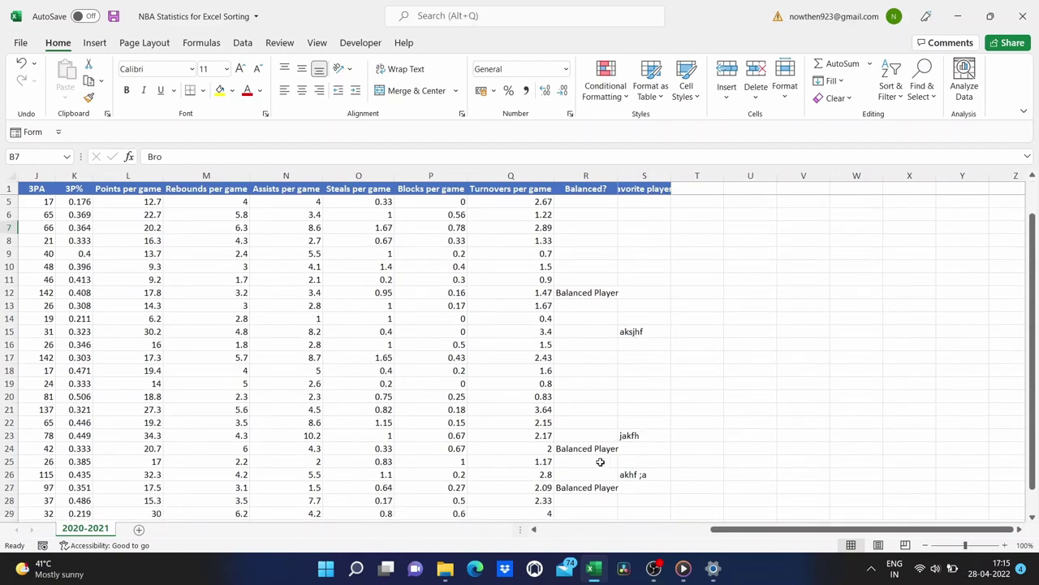
scroll(626, 474, down, 2)
scroll(625, 474, up, 3)
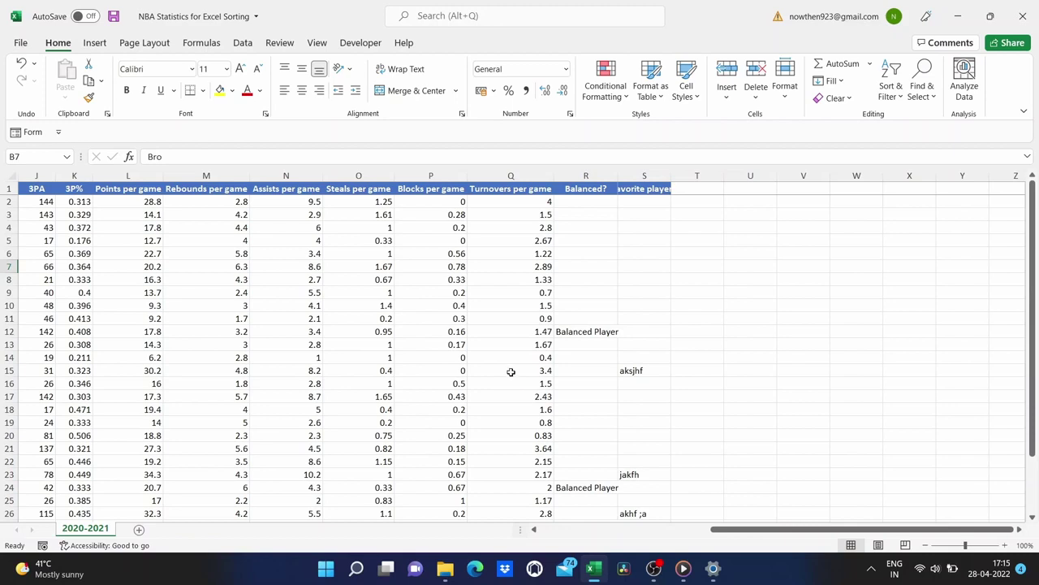
key(ctrl+z)
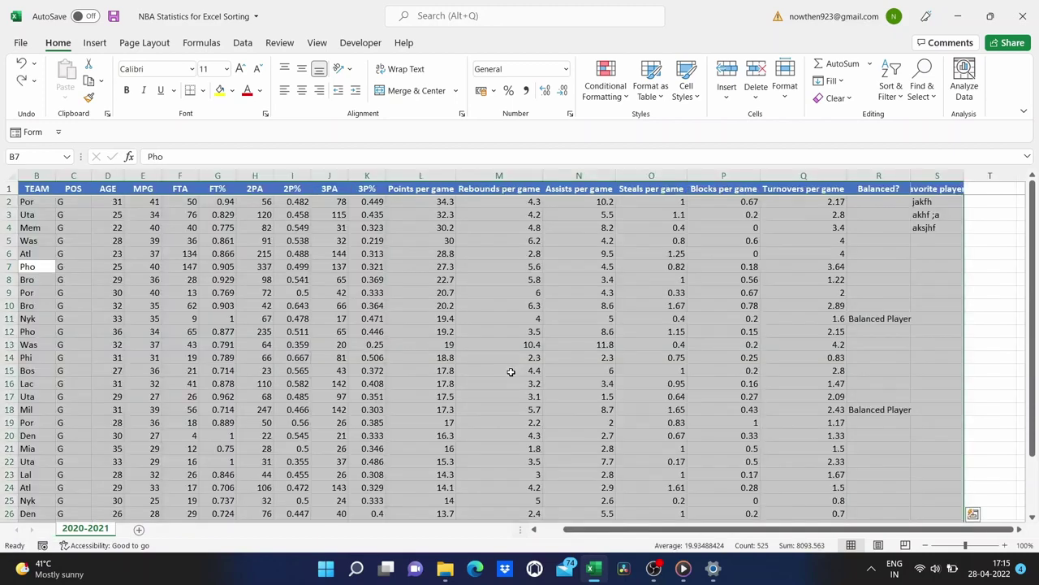
click(992, 241)
Move the favorite players column from column S to column T, leaving an empty column beside the table
click(944, 176)
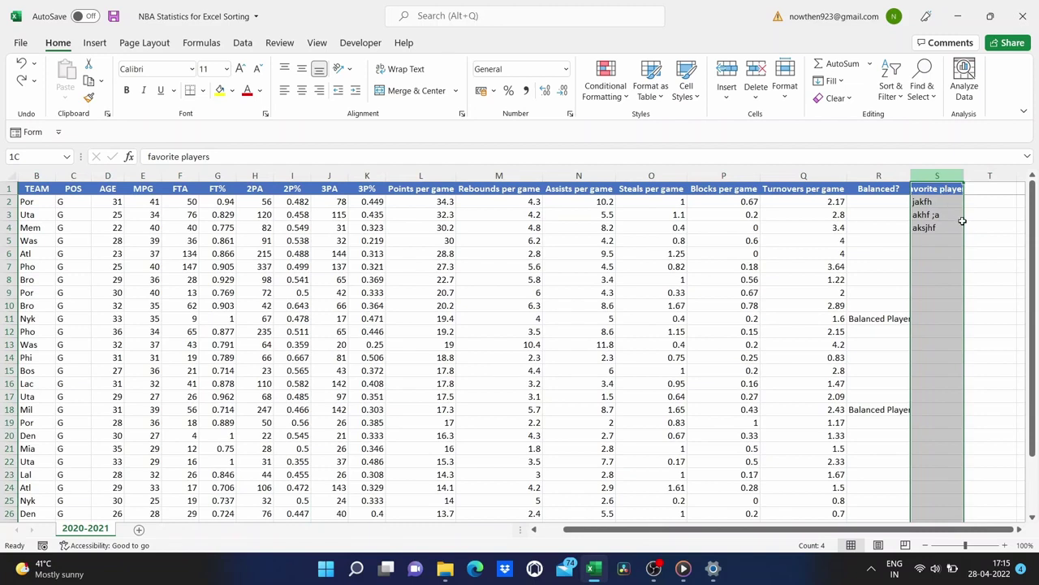
click(981, 241)
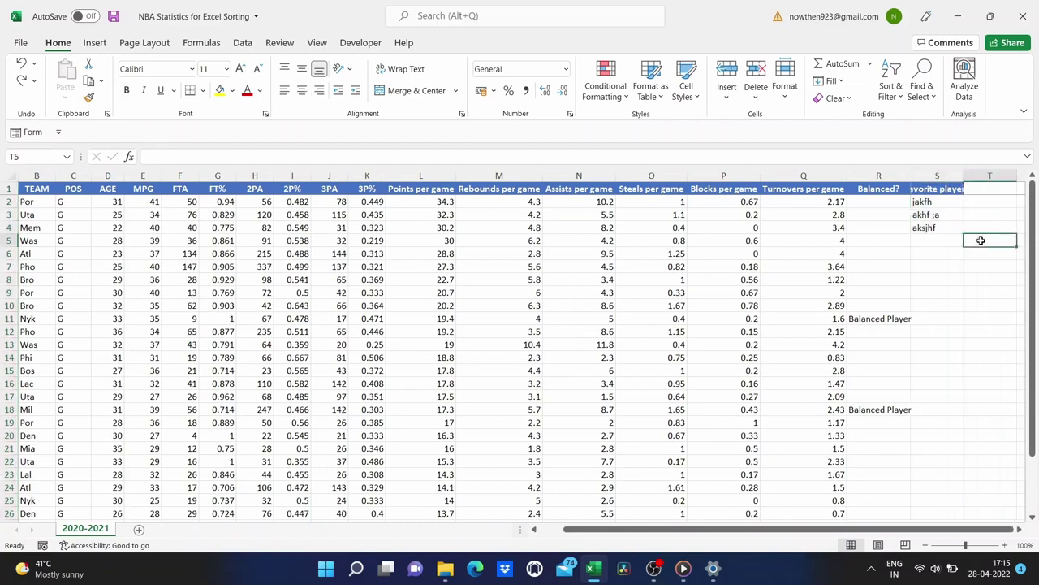
click(938, 173)
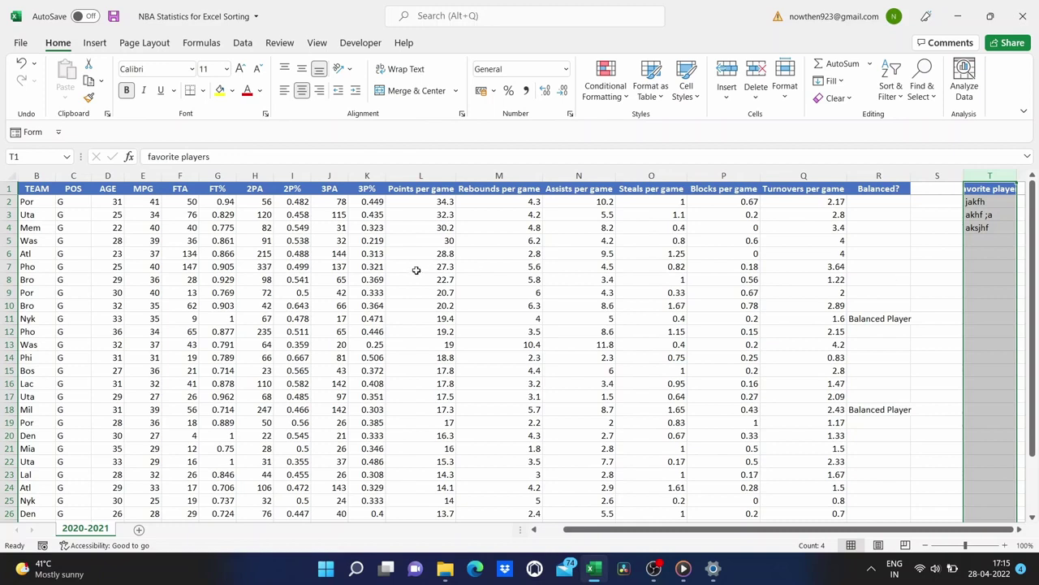
Sort the main table by Blocks per game from smallest to largest
click(741, 242)
click(902, 92)
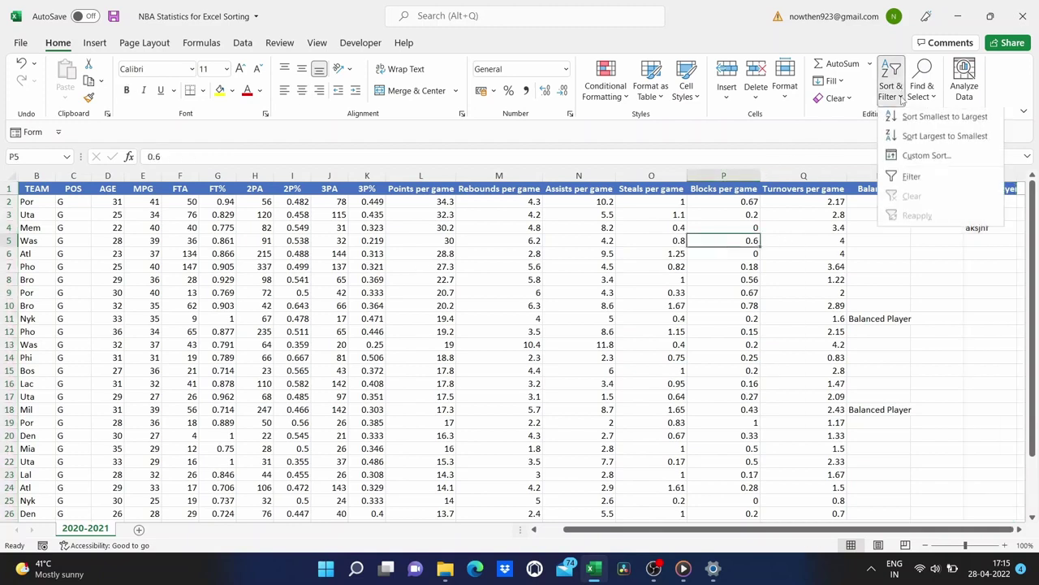
click(933, 119)
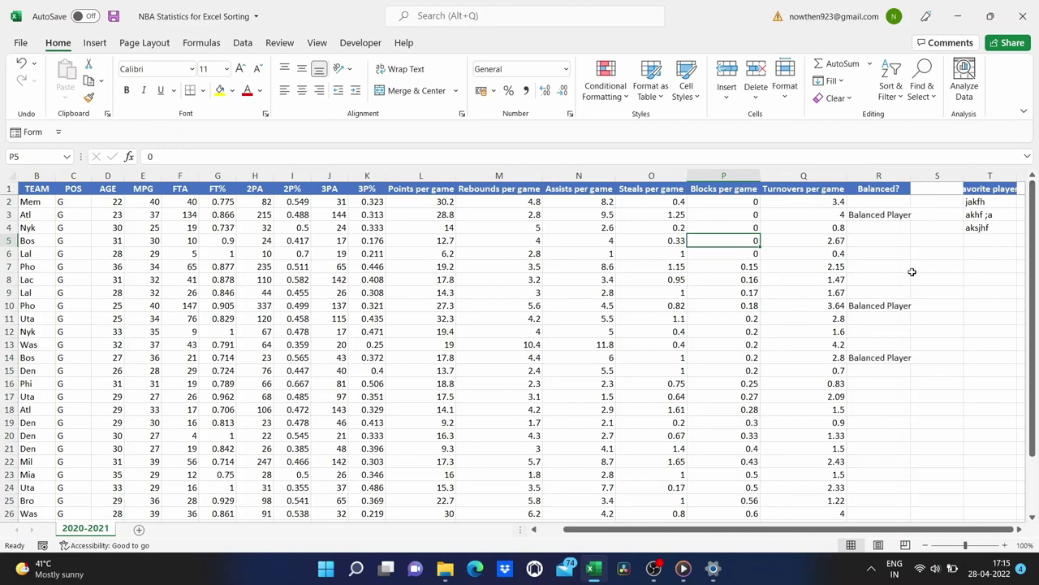
Sort the main table by Blocks per game from largest to smallest and check the sorted rows
click(905, 98)
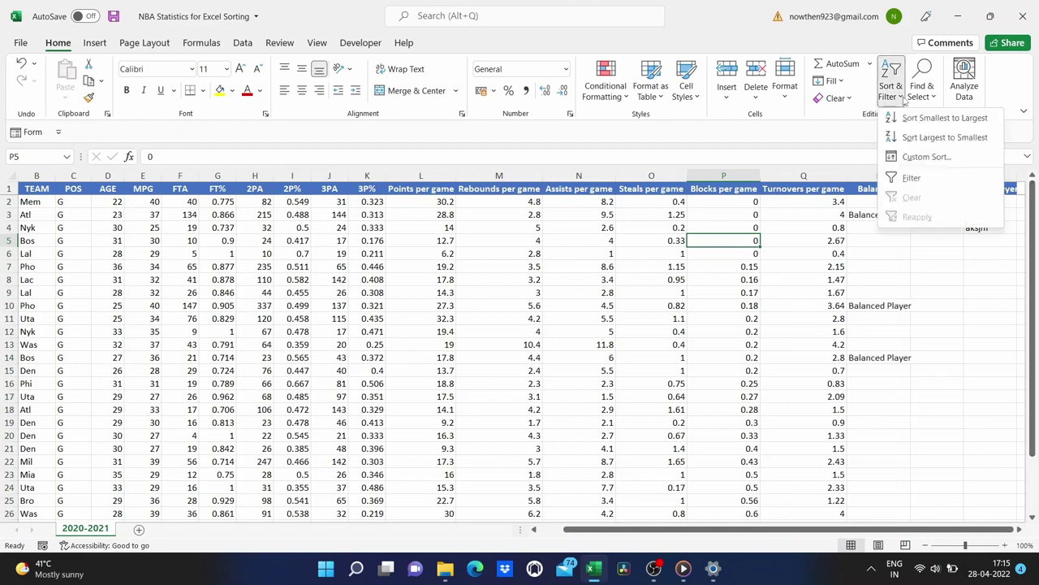
click(944, 137)
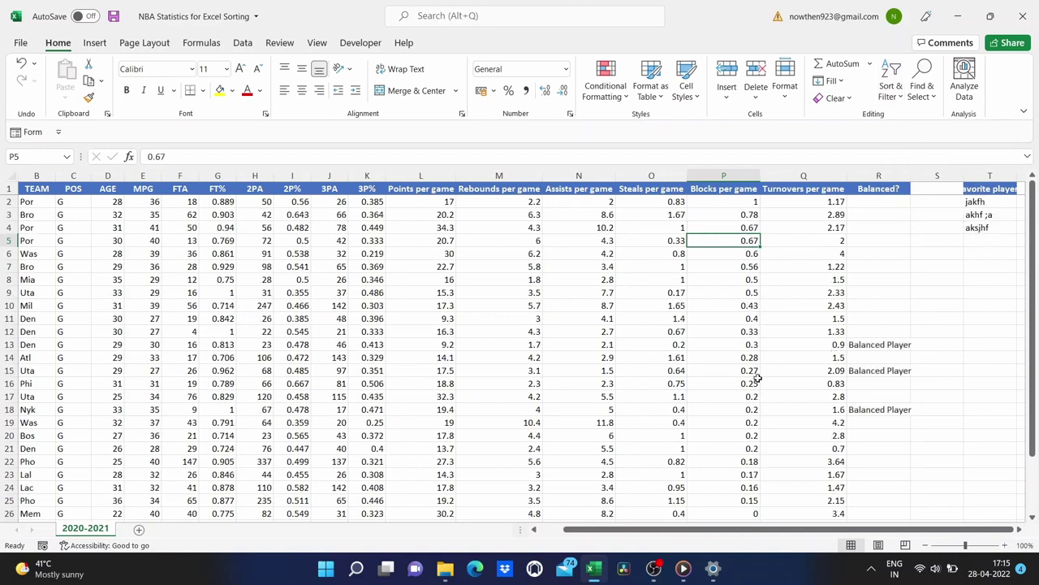
scroll(667, 407, down, 3)
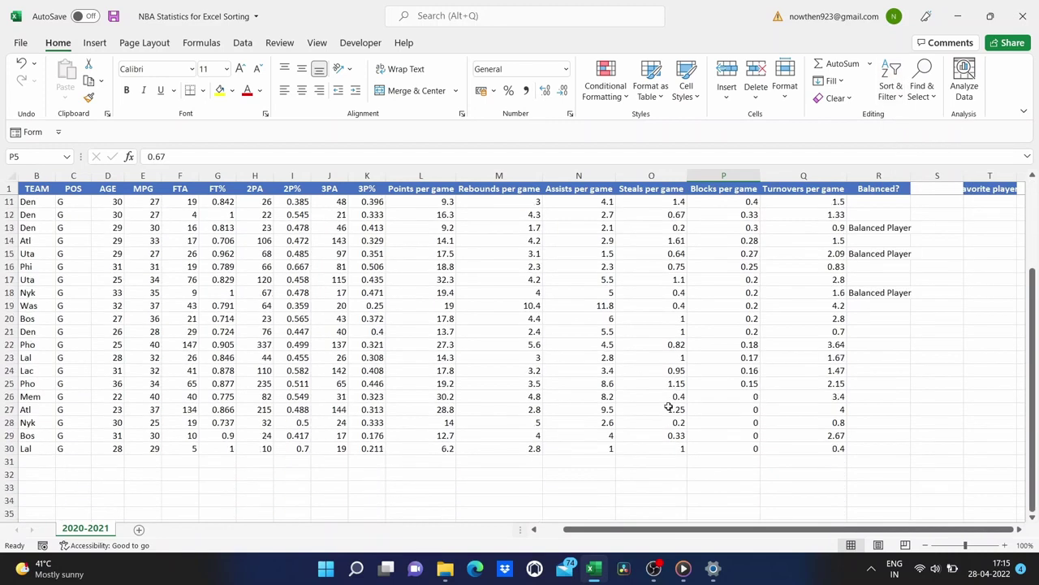
Enter placeholder texts "hsklfhsak", "jkdhfk", "fjh F" and "FKHSFJH" in F34, H34, J34 and L34, leaving empty rows below the table
scroll(667, 407, down, 1)
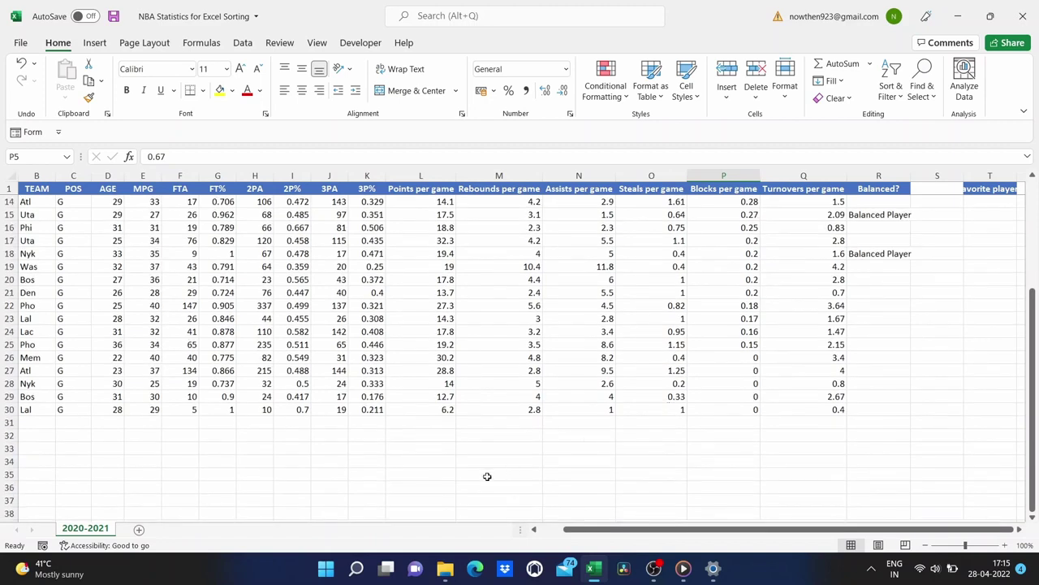
click(194, 458)
text(hsklfhsak)
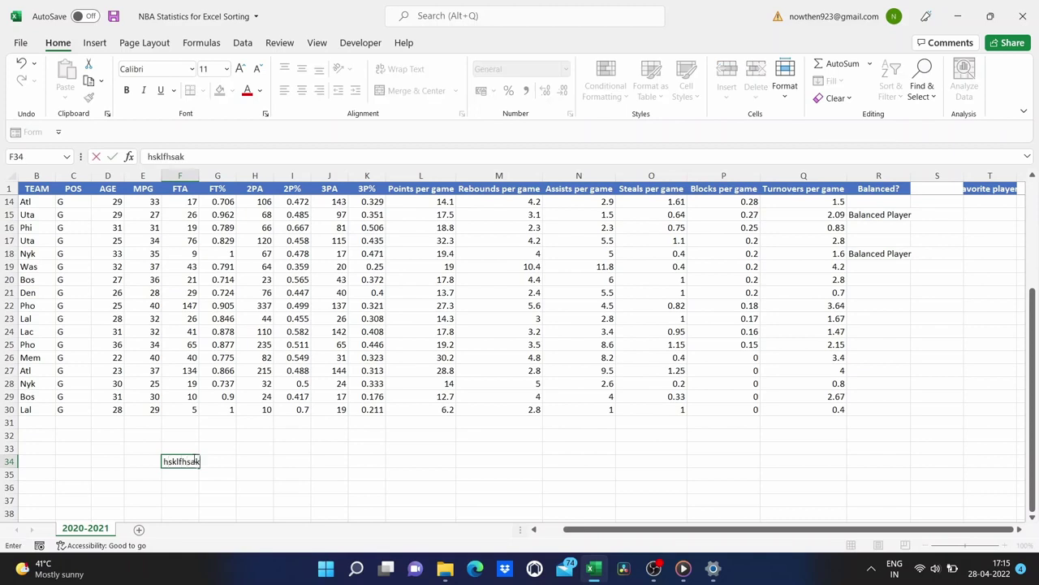
key(Tab)
key(Tab)
text(jkdhfk)
key(Tab)
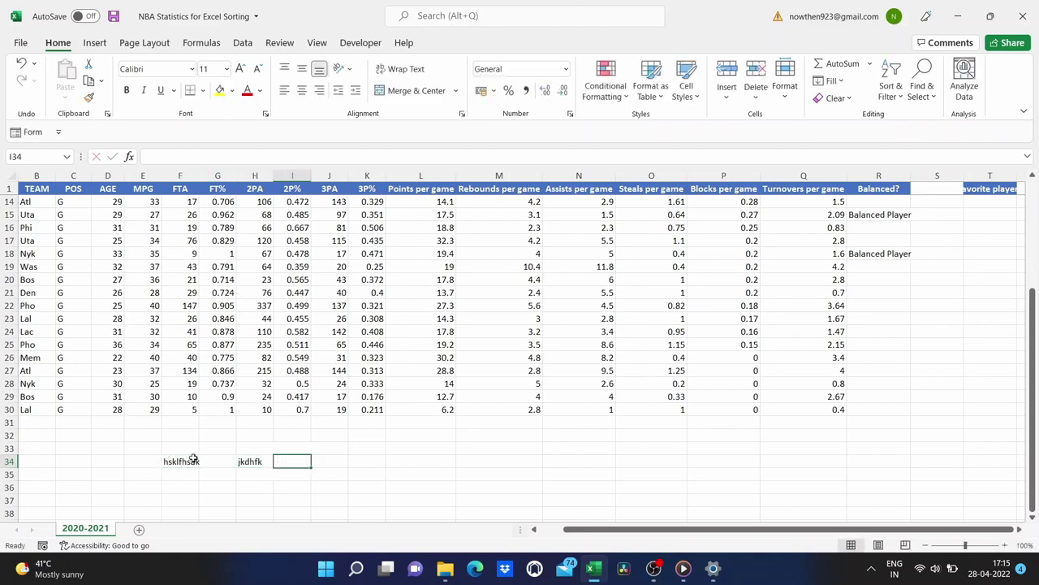
key(Tab)
text(fjh F)
key(Tab)
key(Tab)
text(FKHSFJH)
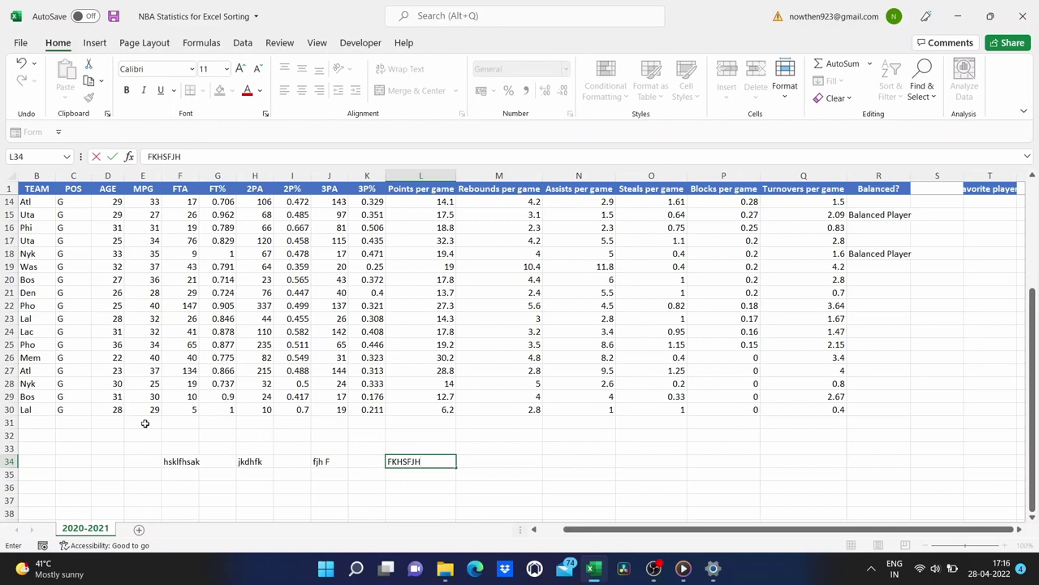
click(11, 422)
click(10, 435)
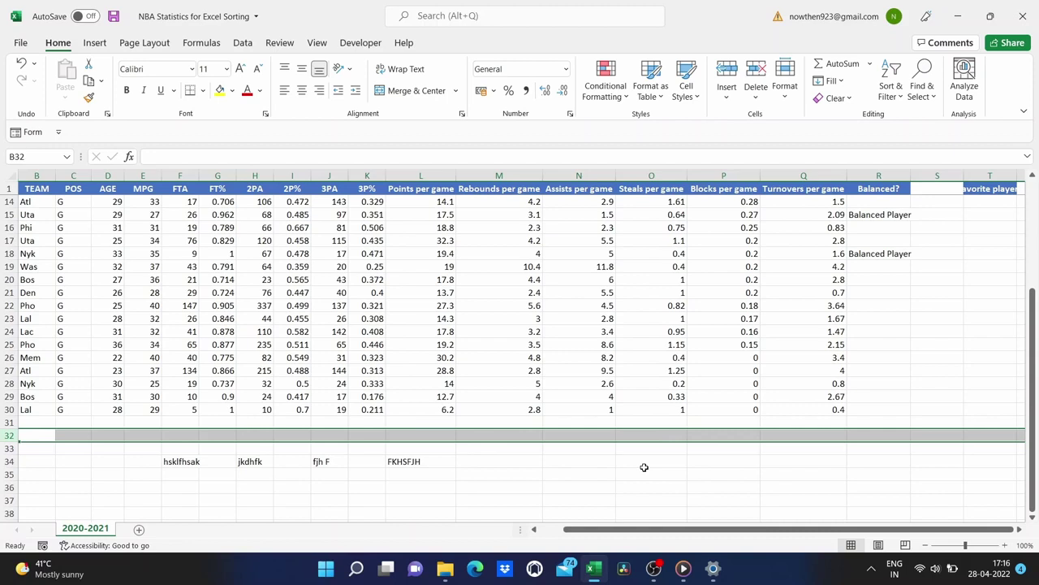
Sort the main table by Rebounds per game from smallest to largest and check the rows and the row 34 entries
scroll(573, 438, up, 1)
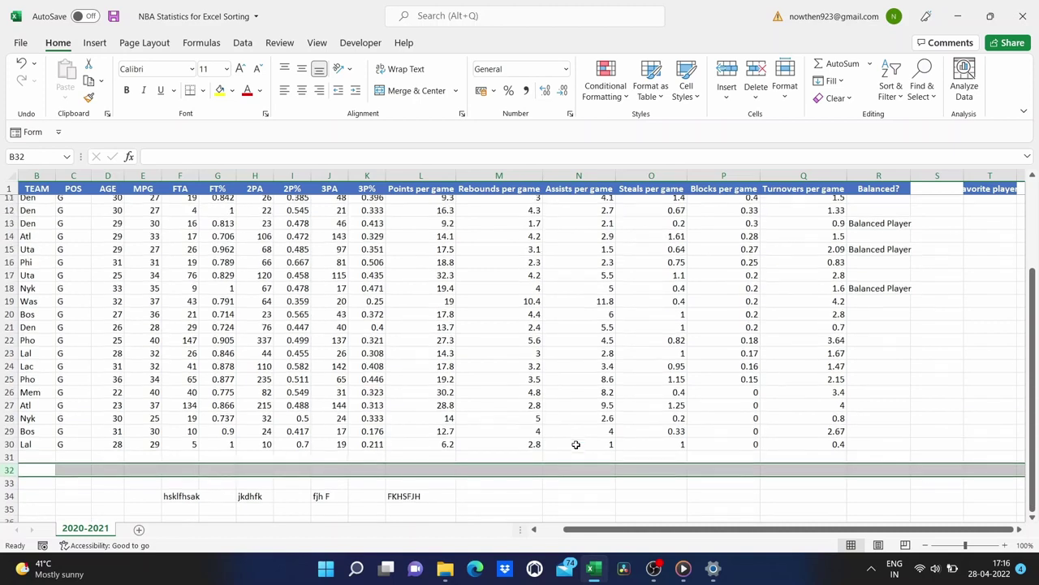
click(504, 370)
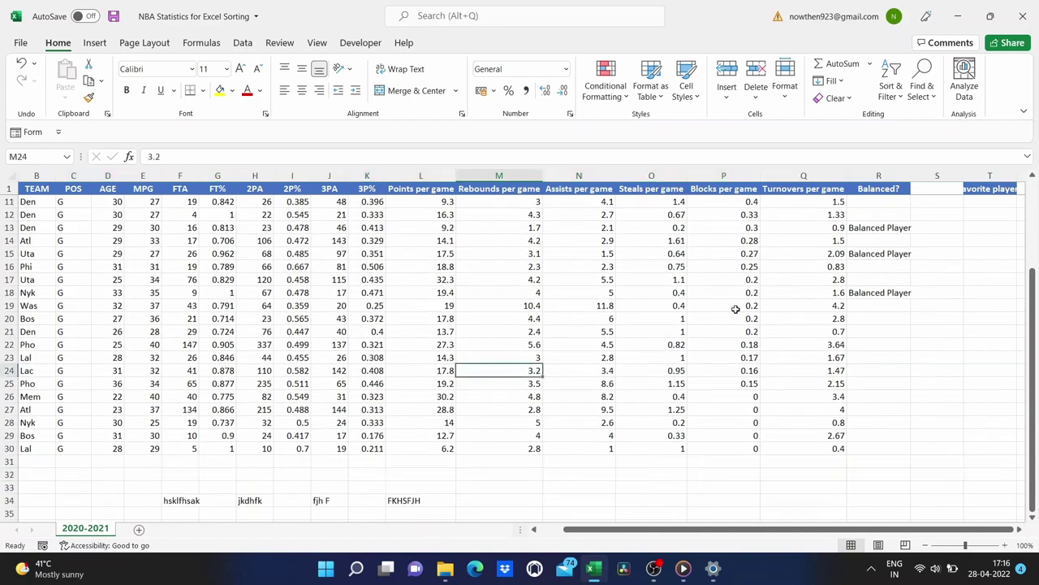
click(897, 95)
click(903, 118)
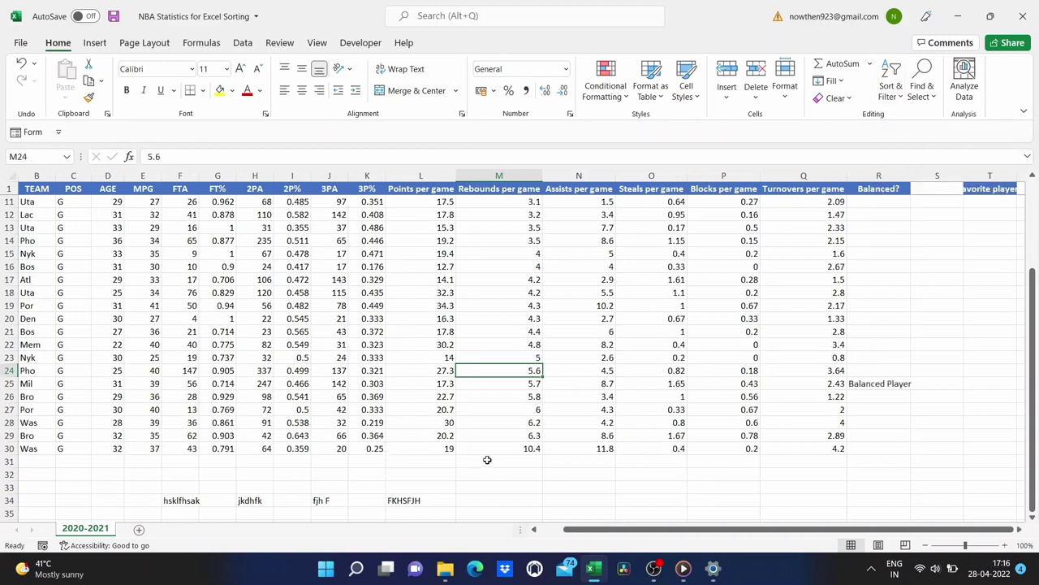
scroll(439, 422, up, 1)
scroll(449, 317, up, 2)
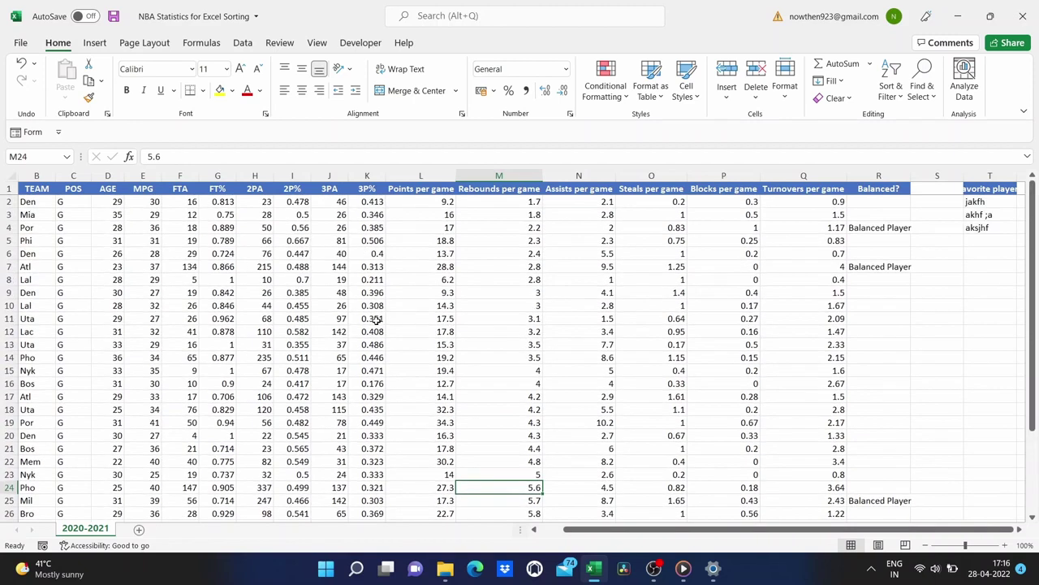
Select the whole contiguous data range around the 3P% column and examine how far the selection extends
click(376, 319)
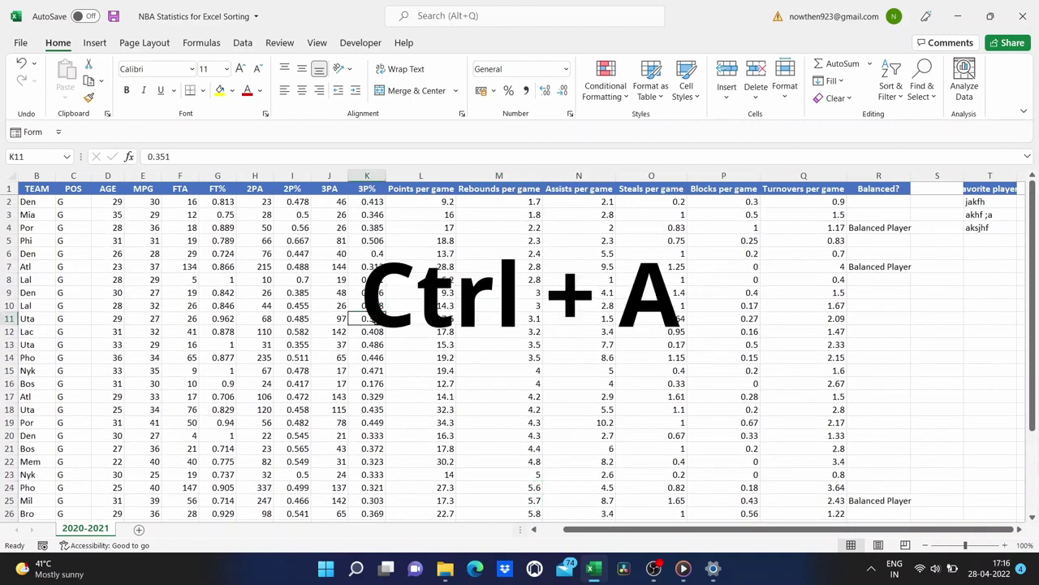
key(ctrl+a)
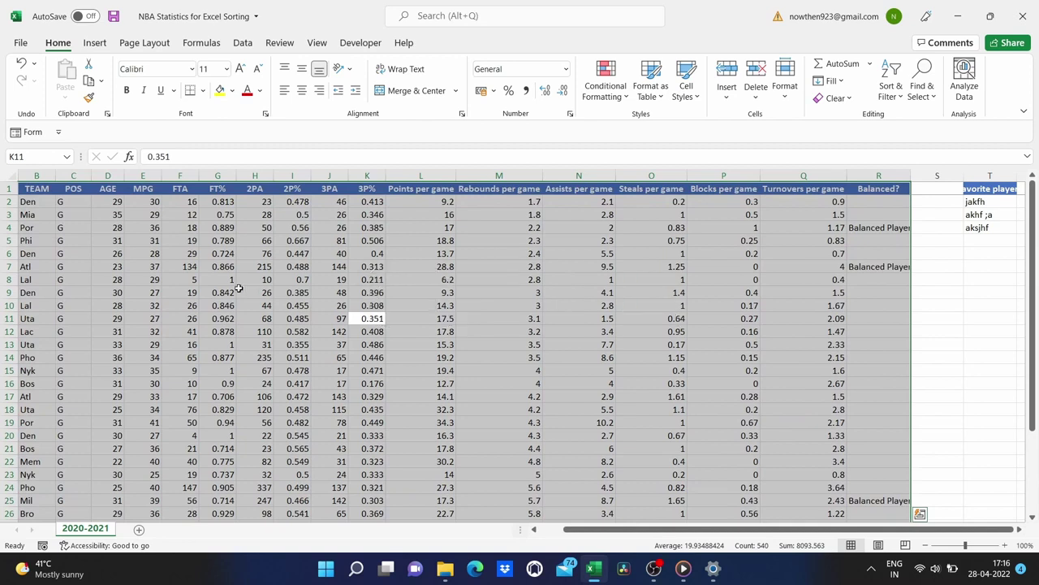
scroll(524, 344, down, 4)
scroll(524, 344, up, 4)
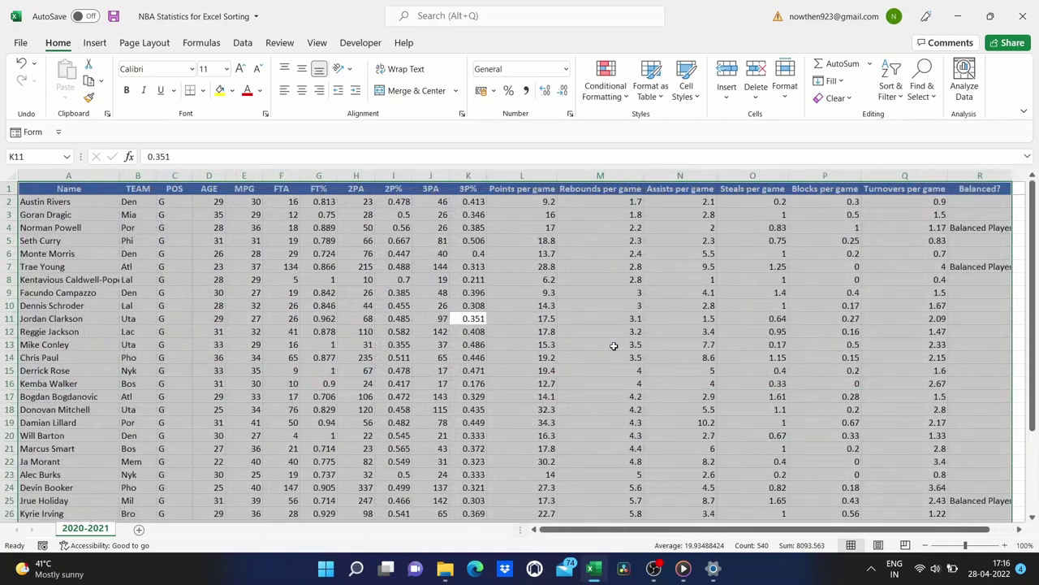
scroll(614, 346, down, 4)
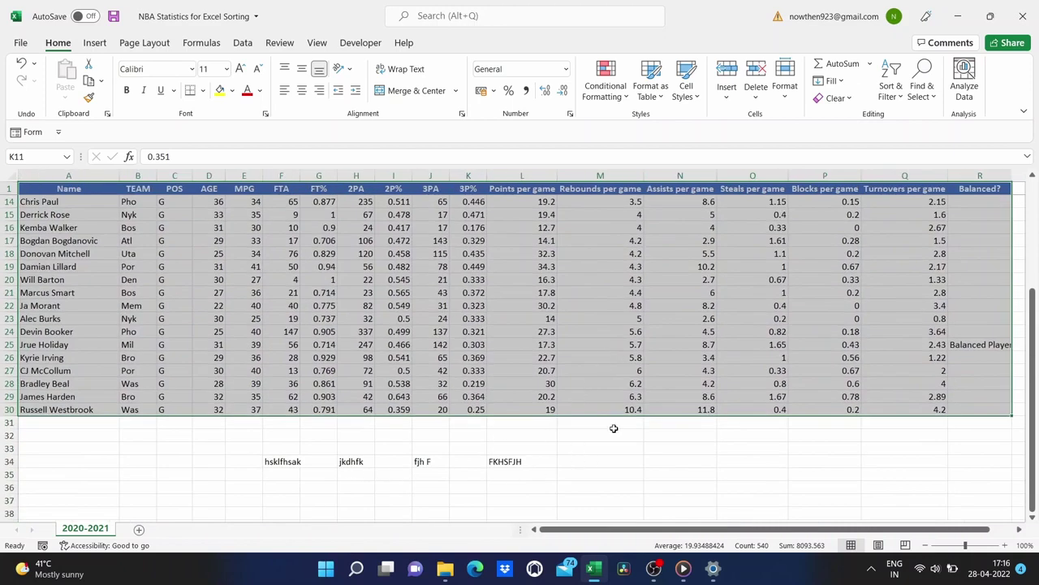
scroll(613, 350, up, 4)
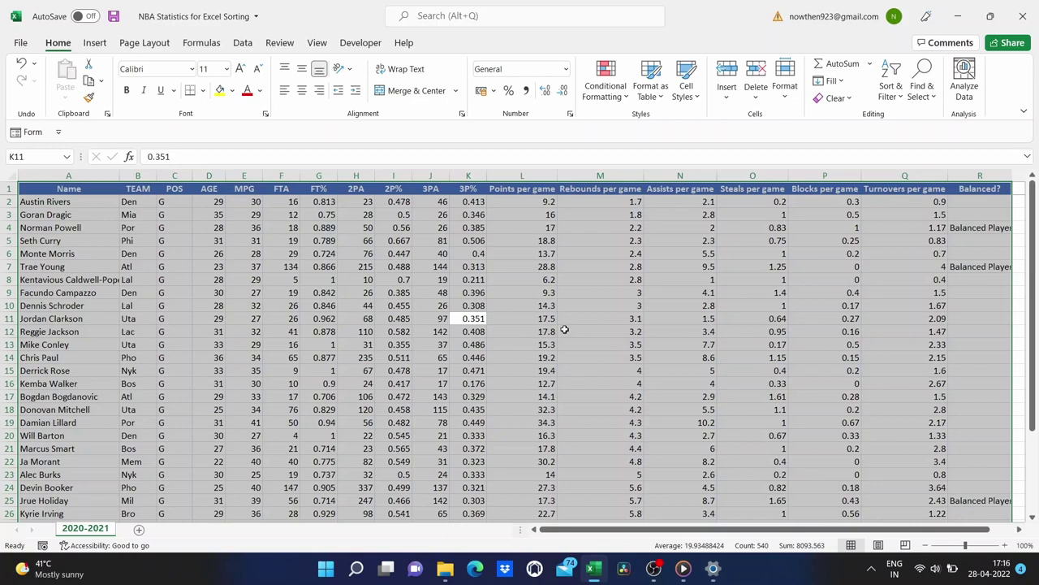
Cycle through the four corner cells of the selected range to check its boundaries, and clear the selection
key(ctrl+period)
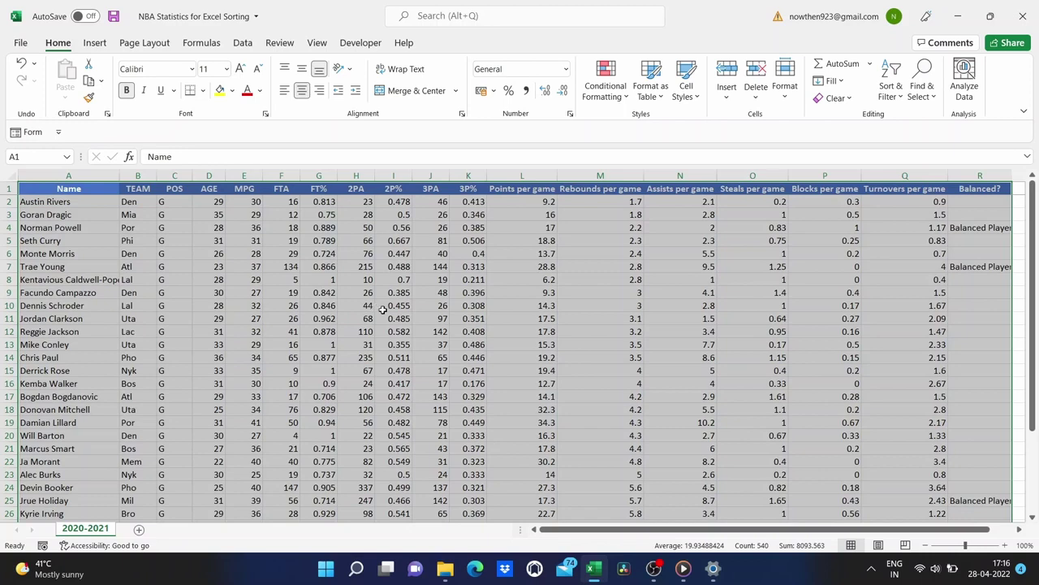
key(ctrl+period)
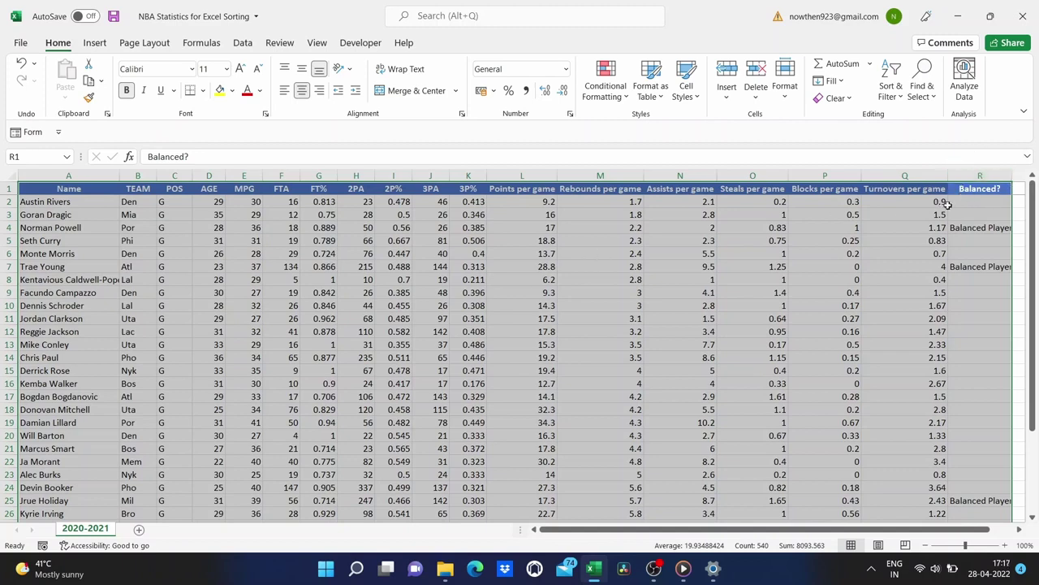
key(ctrl+period)
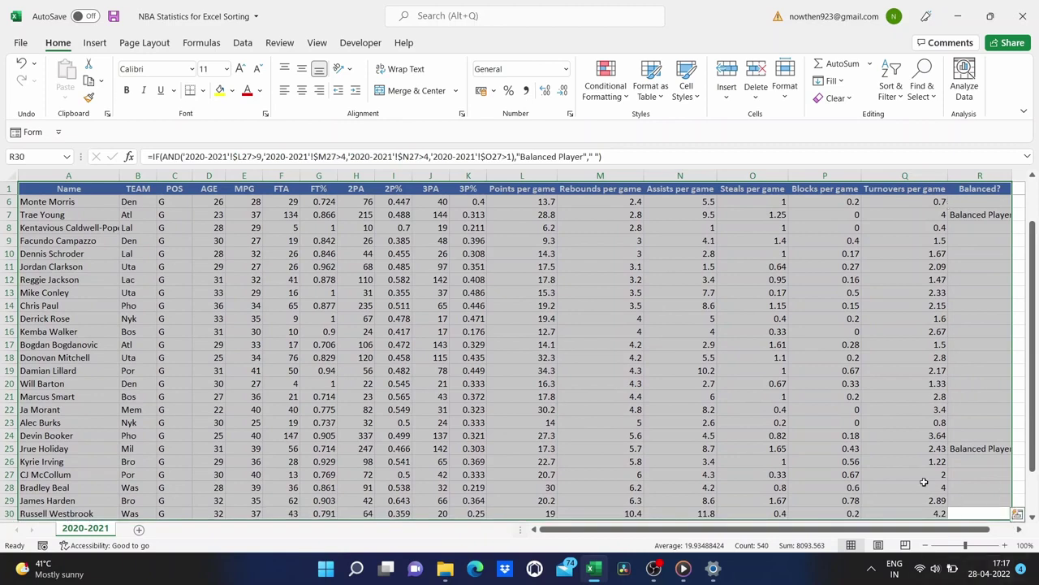
key(ctrl+period)
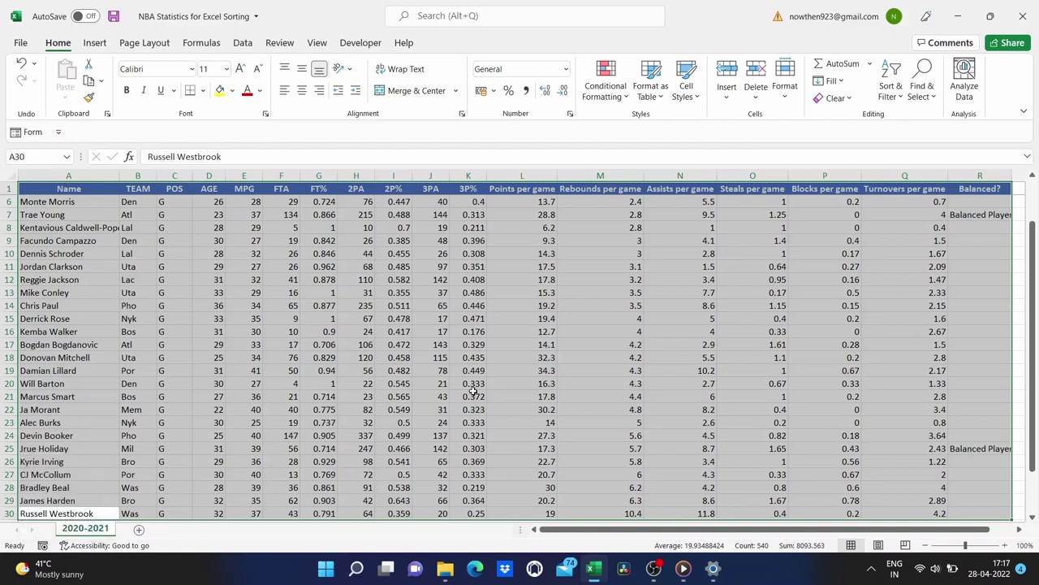
scroll(562, 358, down, 1)
scroll(562, 358, up, 2)
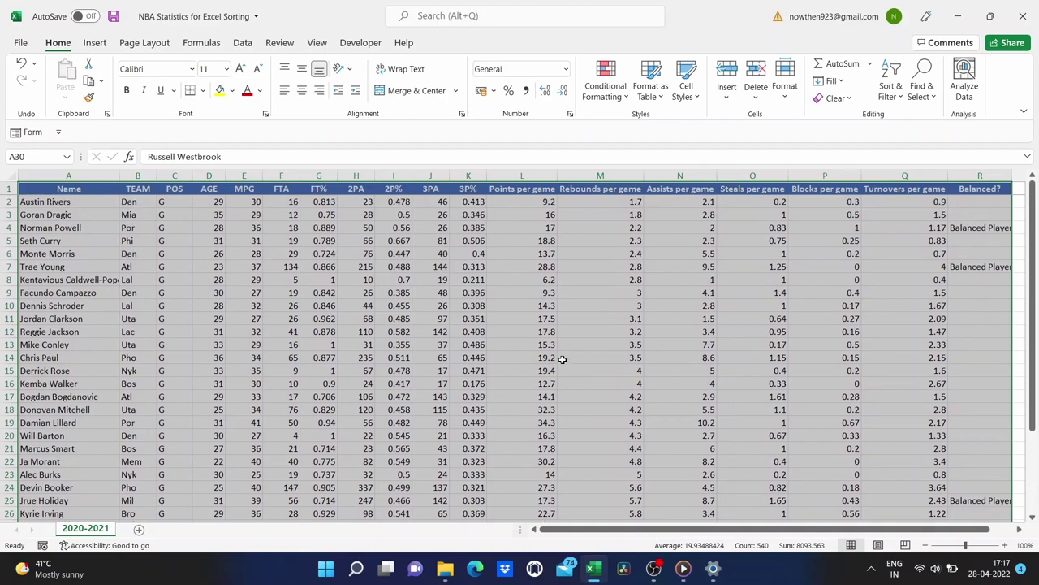
scroll(562, 358, down, 3)
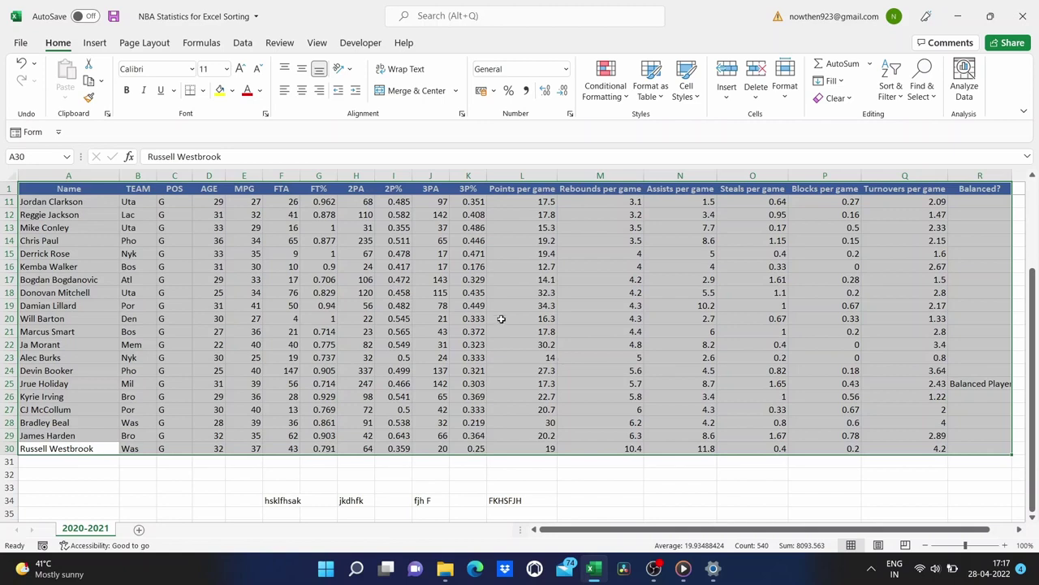
click(256, 225)
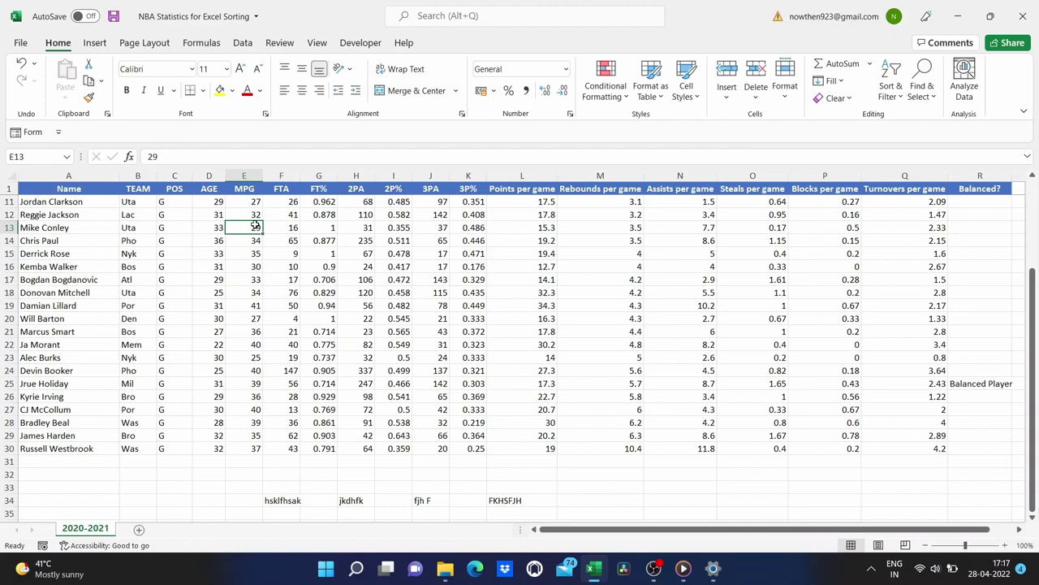
Open the custom Sort settings for the main table and look through the columns available for sorting
scroll(351, 245, up, 3)
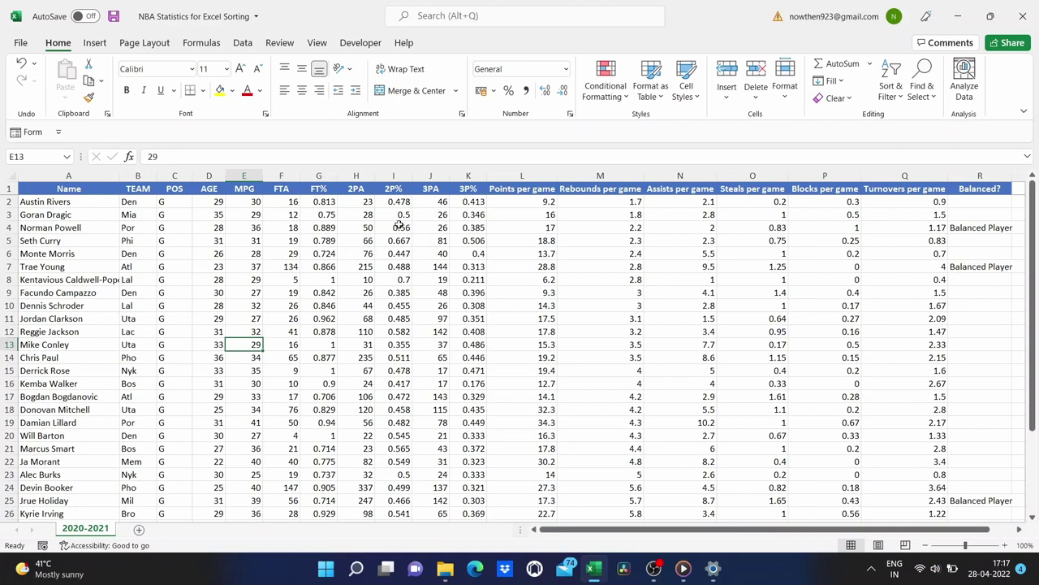
click(295, 315)
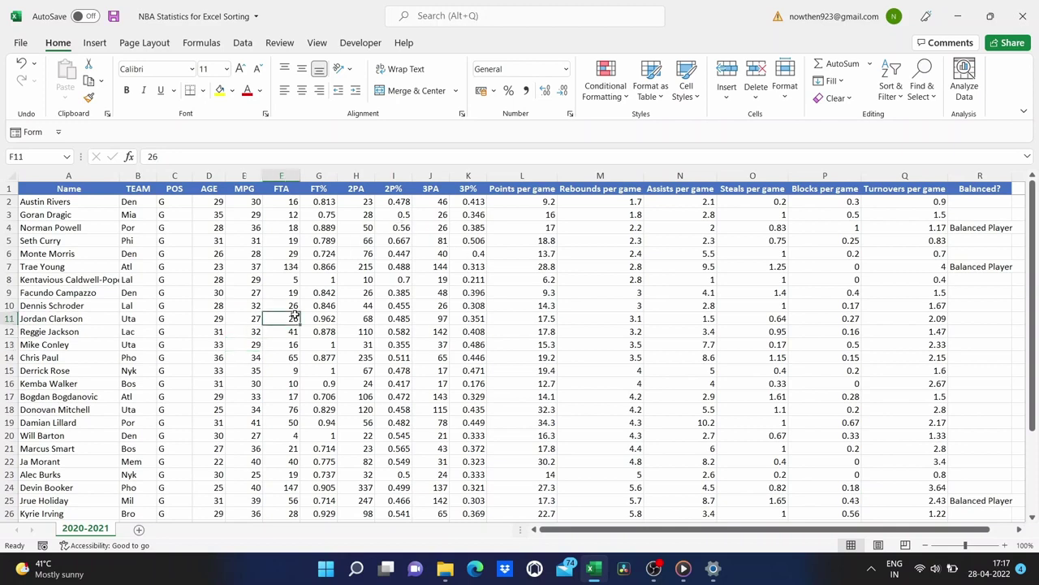
click(900, 96)
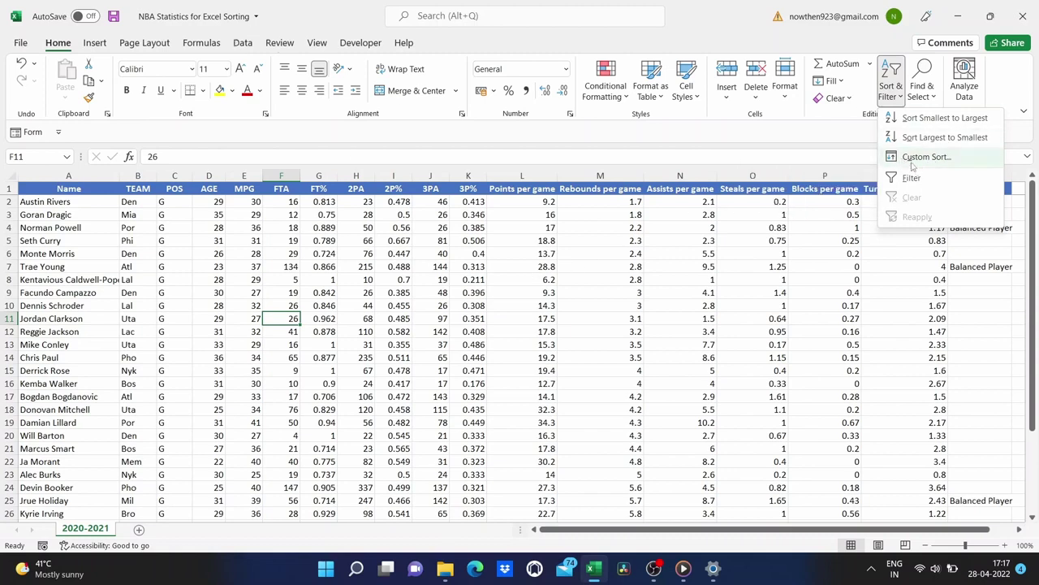
click(242, 45)
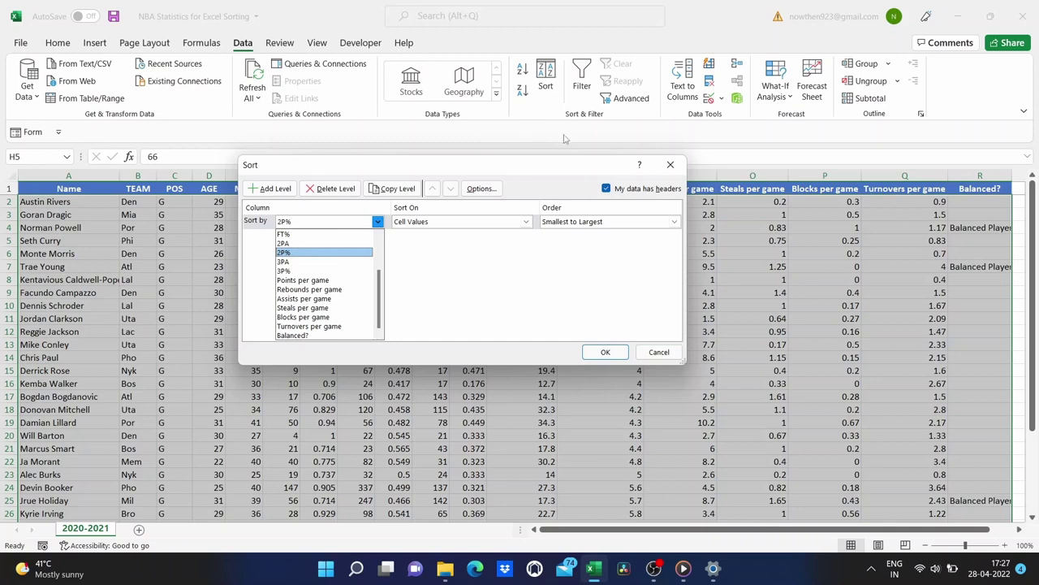
click(557, 165)
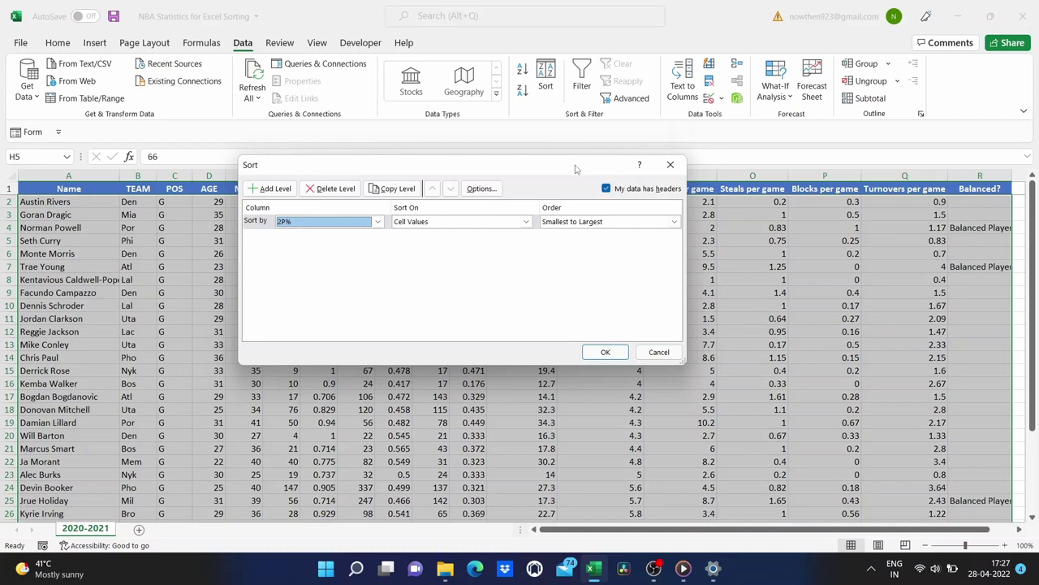
Set the first sort level to the TEAM column
click(337, 222)
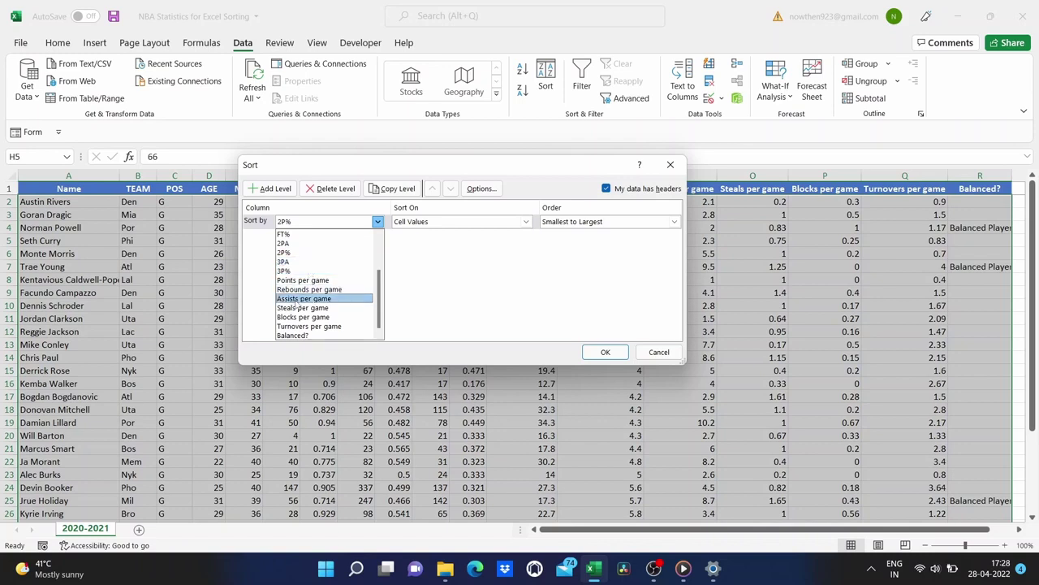
scroll(296, 303, up, 1)
scroll(295, 303, up, 1)
click(294, 246)
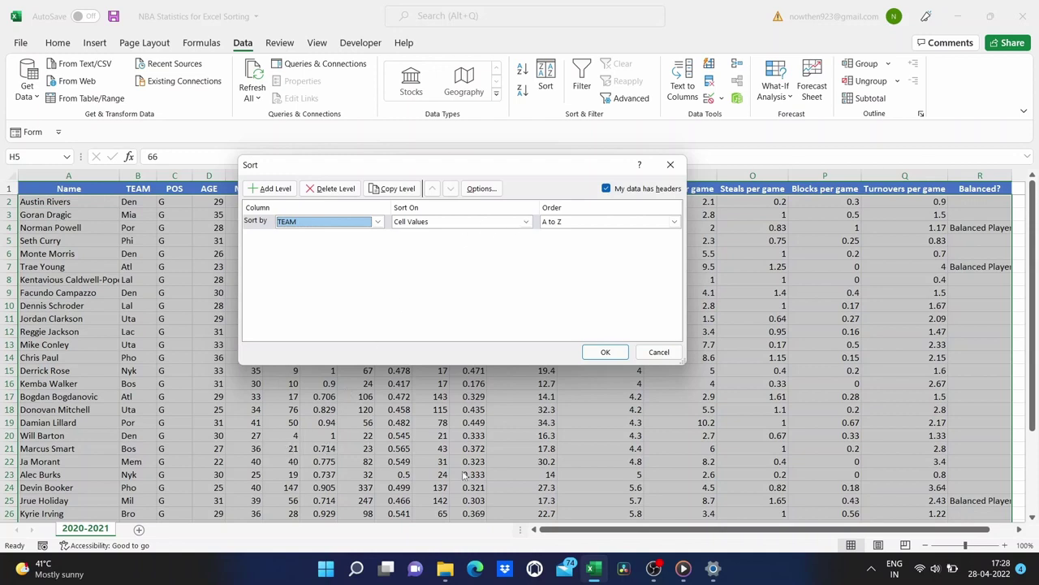
Review the Sort On and Order choices for the TEAM level, keeping Cell Values and A to Z
click(526, 222)
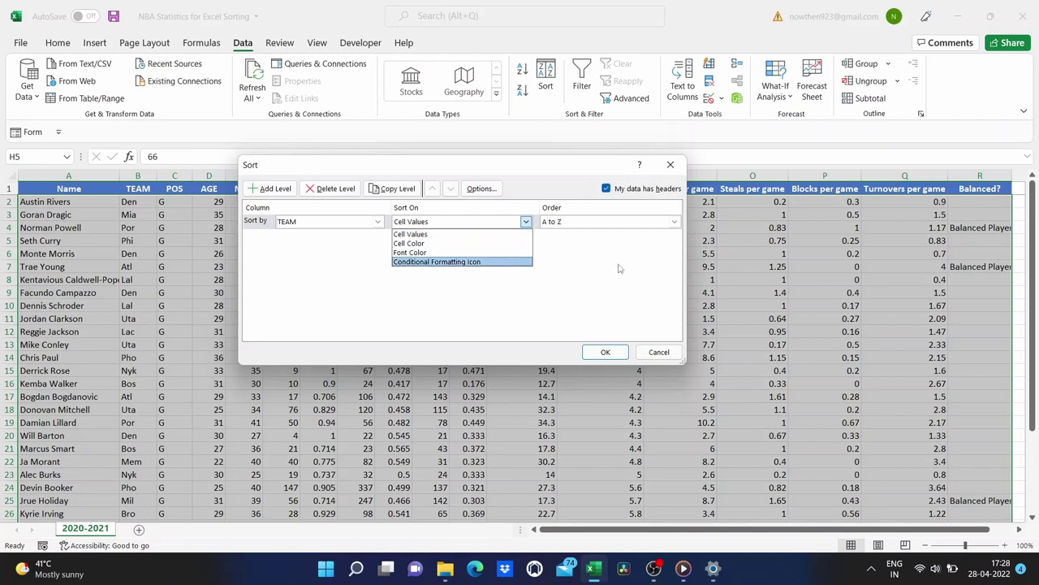
click(561, 265)
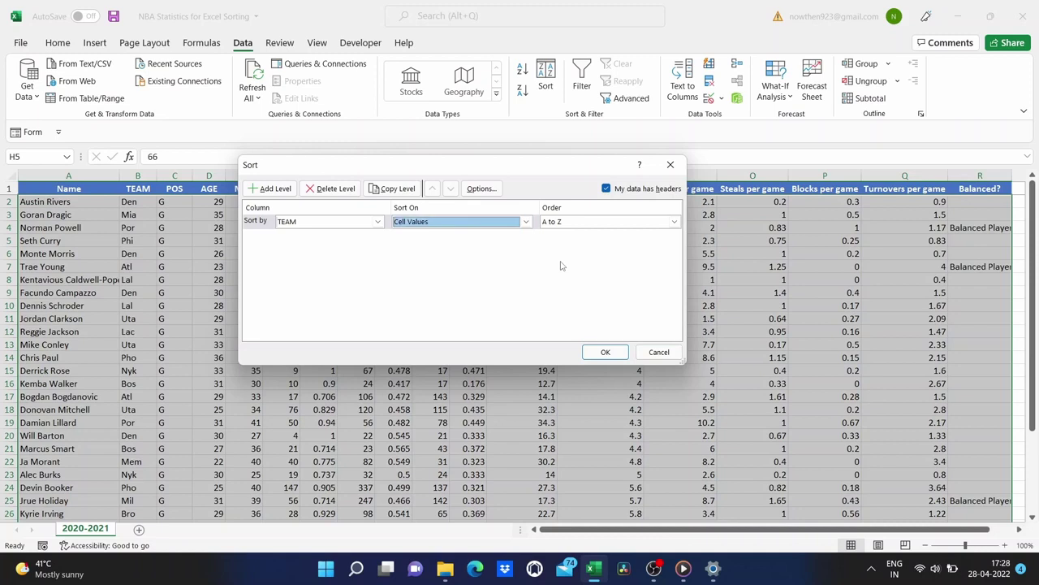
click(674, 223)
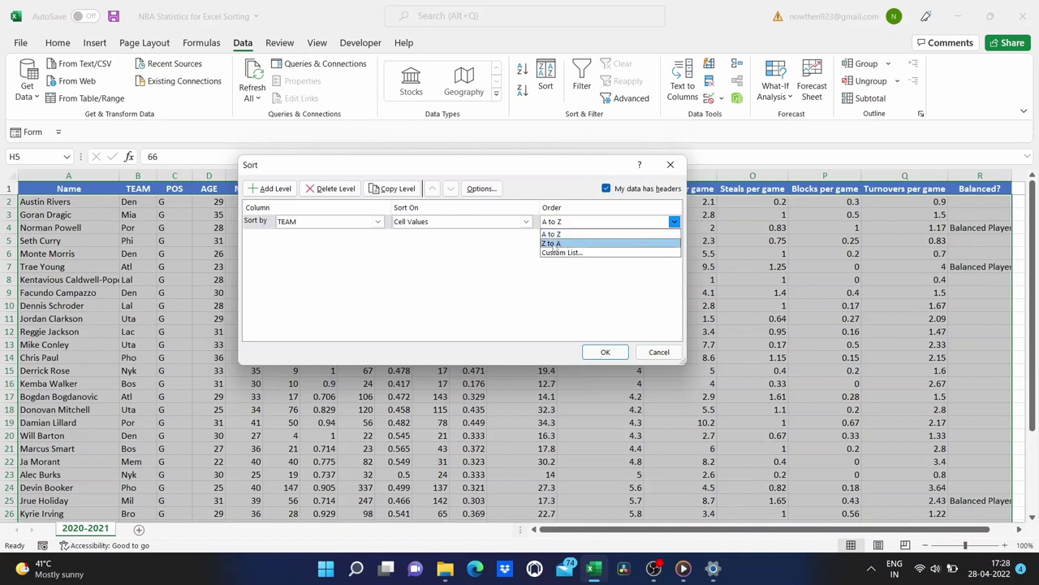
click(557, 275)
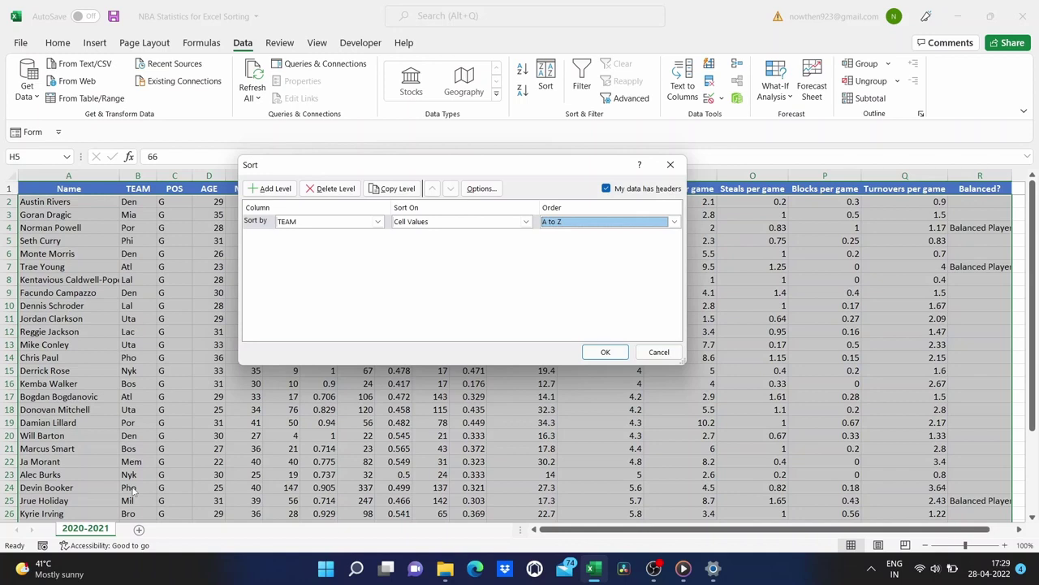
Add a second sort level on the Name column, ordered by Cell Values from A to Z, and apply the sort
click(275, 193)
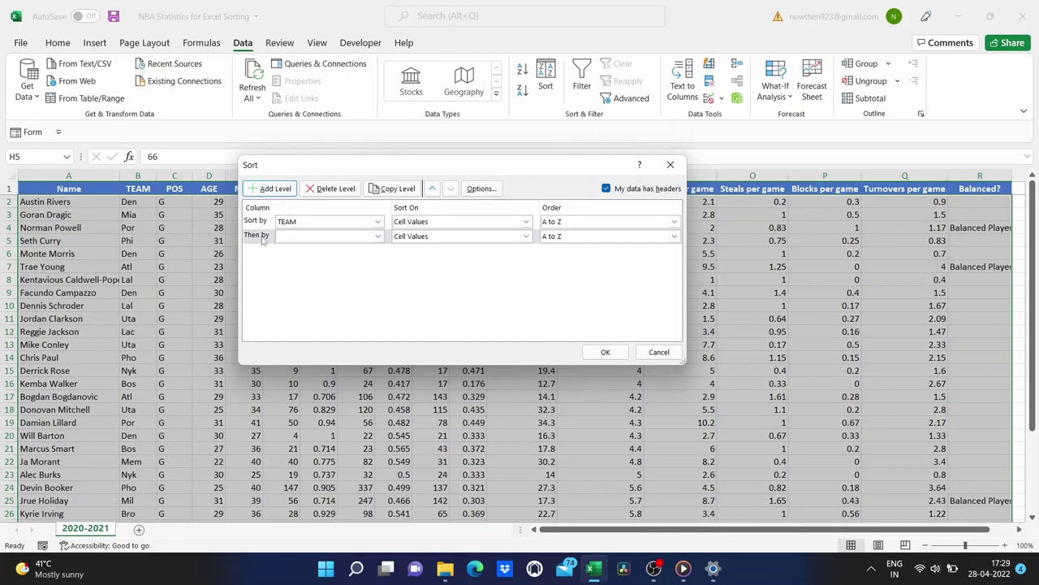
click(378, 237)
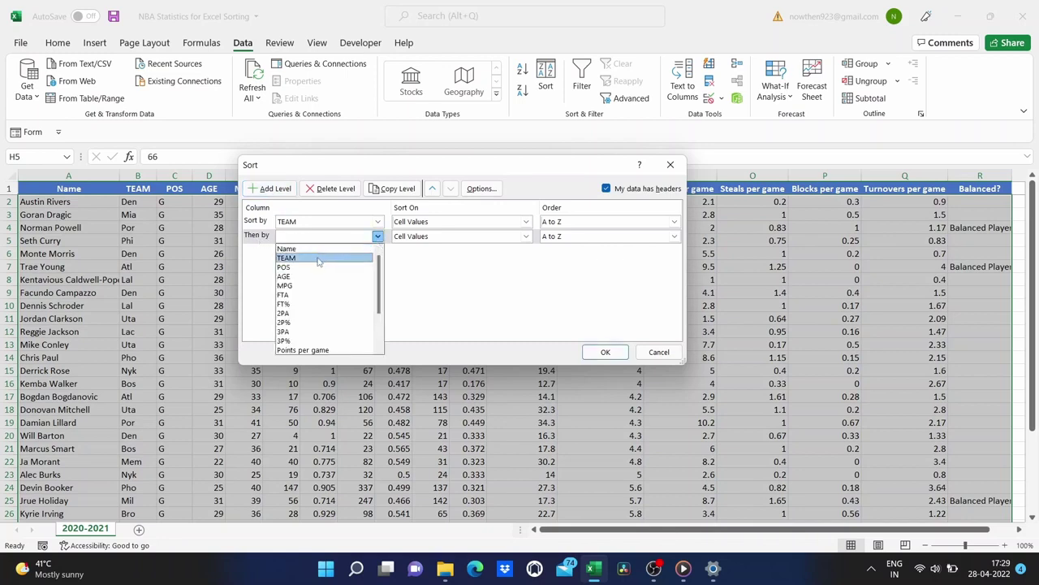
scroll(301, 329, down, 2)
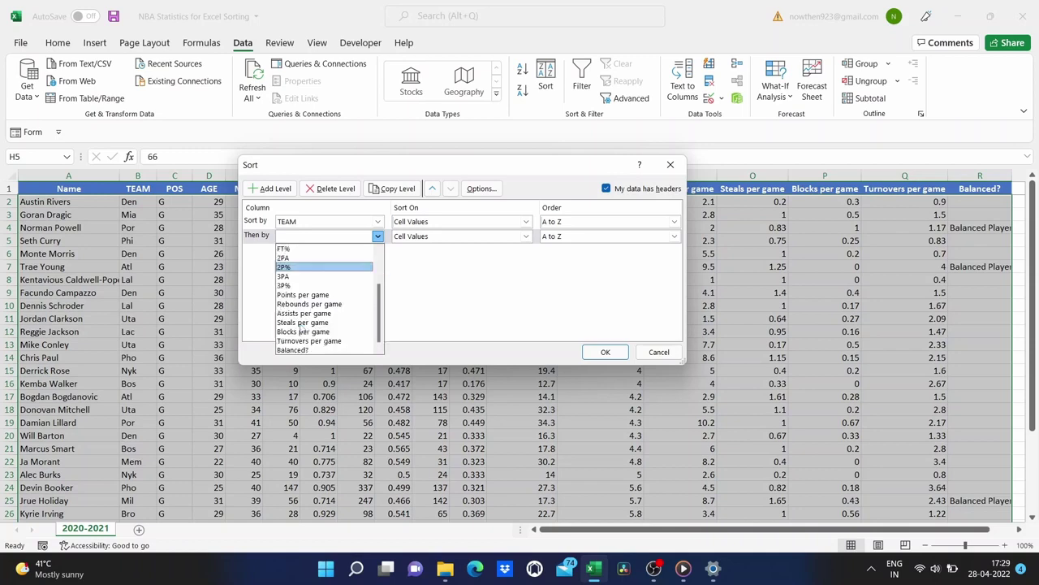
scroll(302, 331, up, 5)
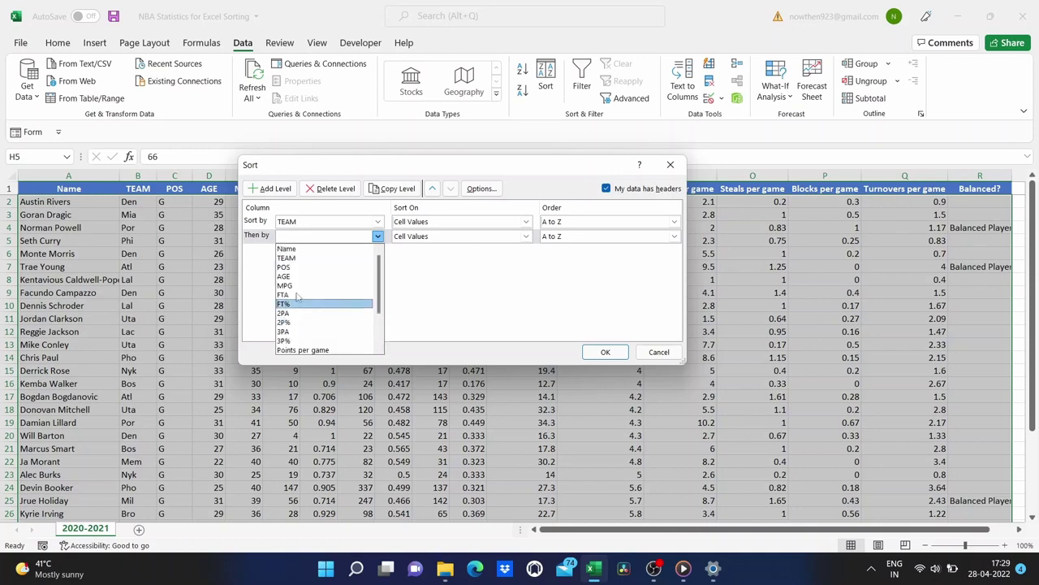
click(291, 250)
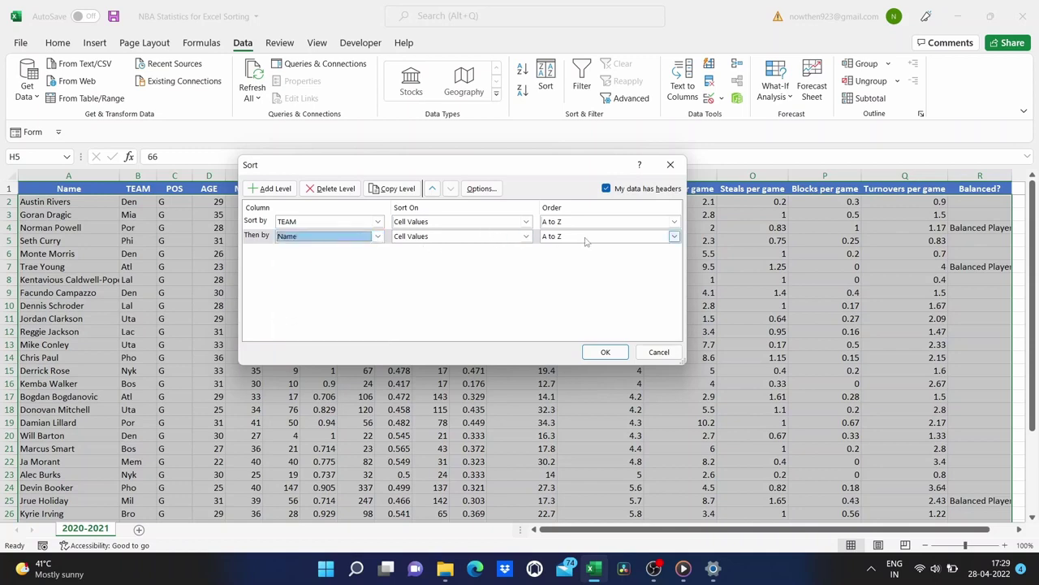
click(605, 352)
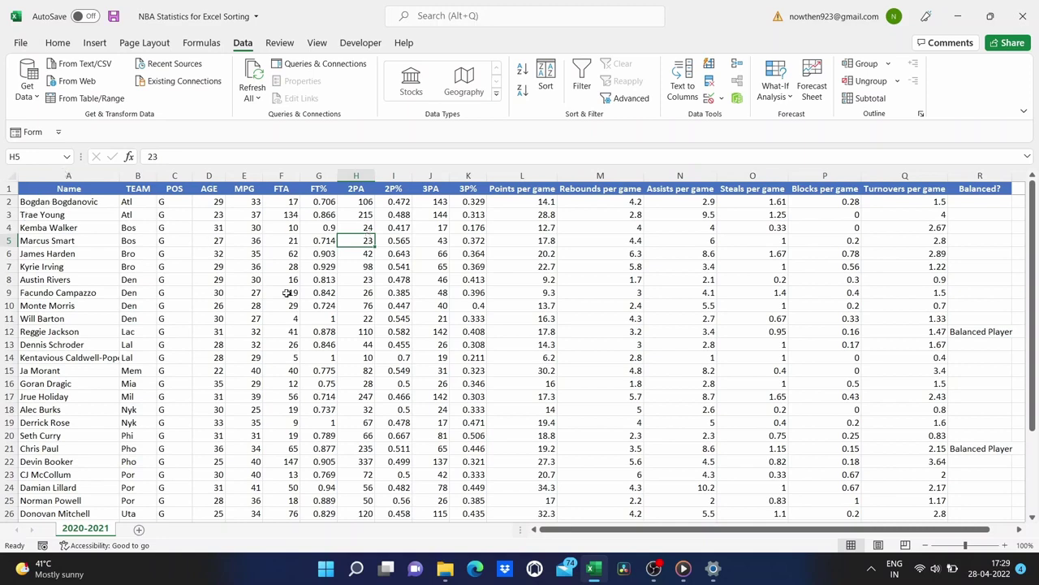
Change the second sort level to Points per game, ordered Largest to Smallest, and apply the sort
click(317, 266)
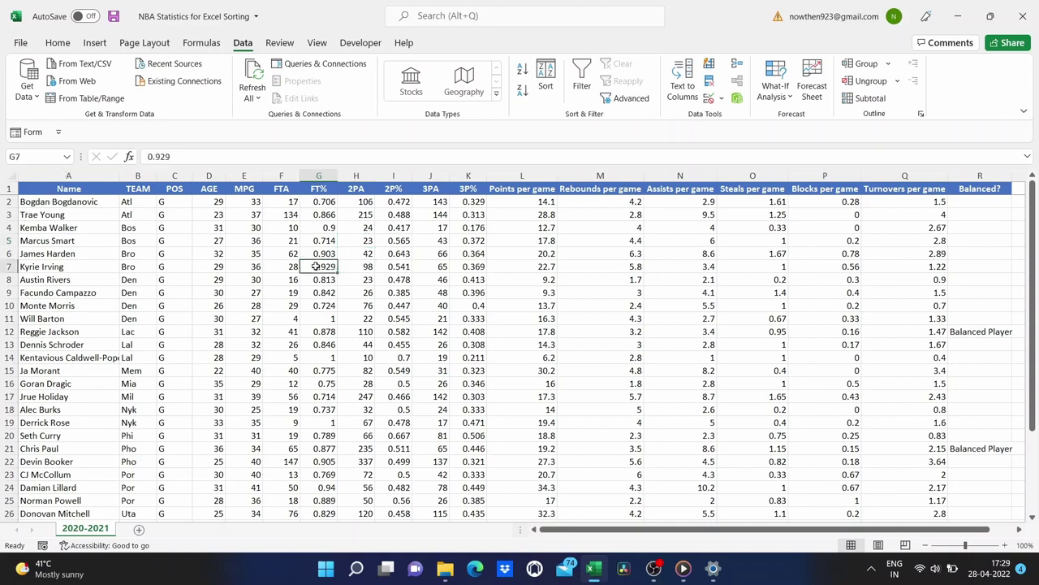
click(546, 81)
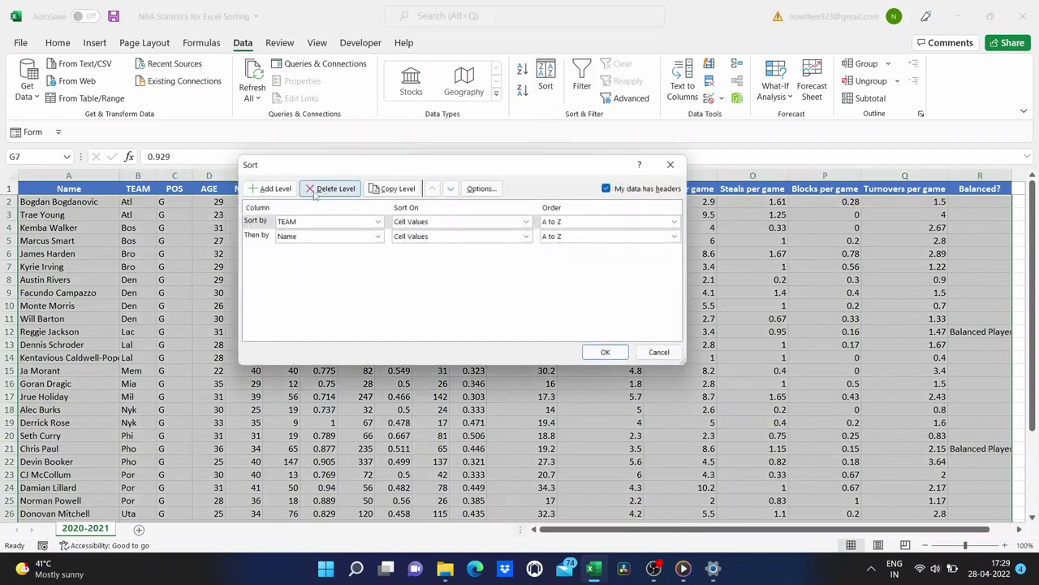
click(378, 236)
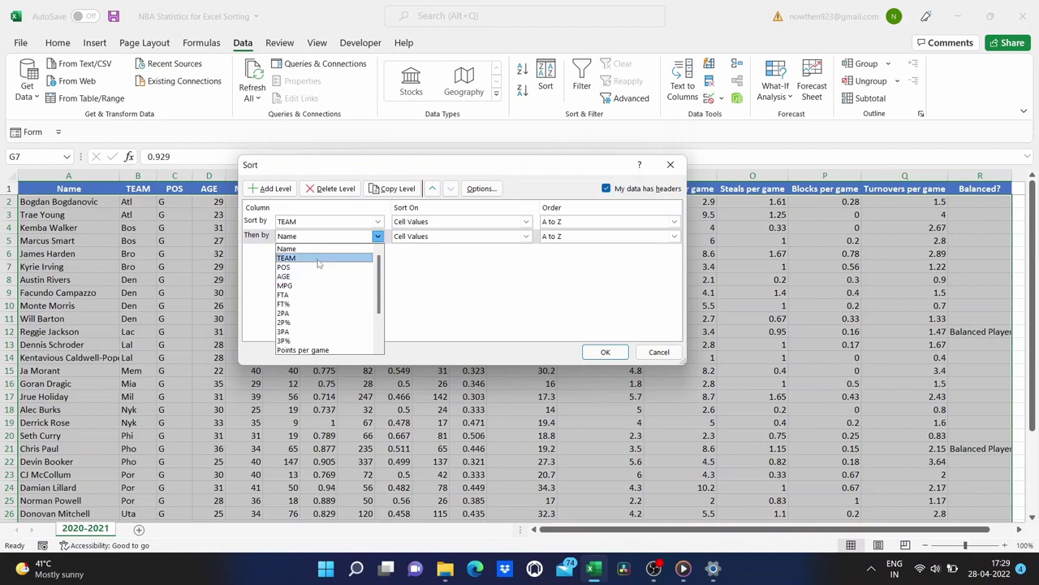
click(314, 351)
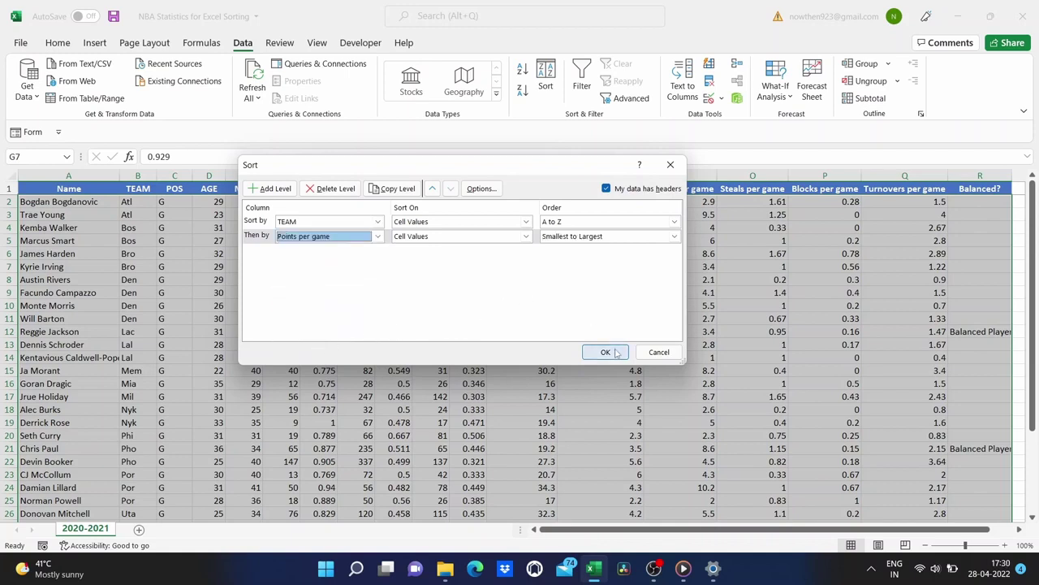
click(674, 236)
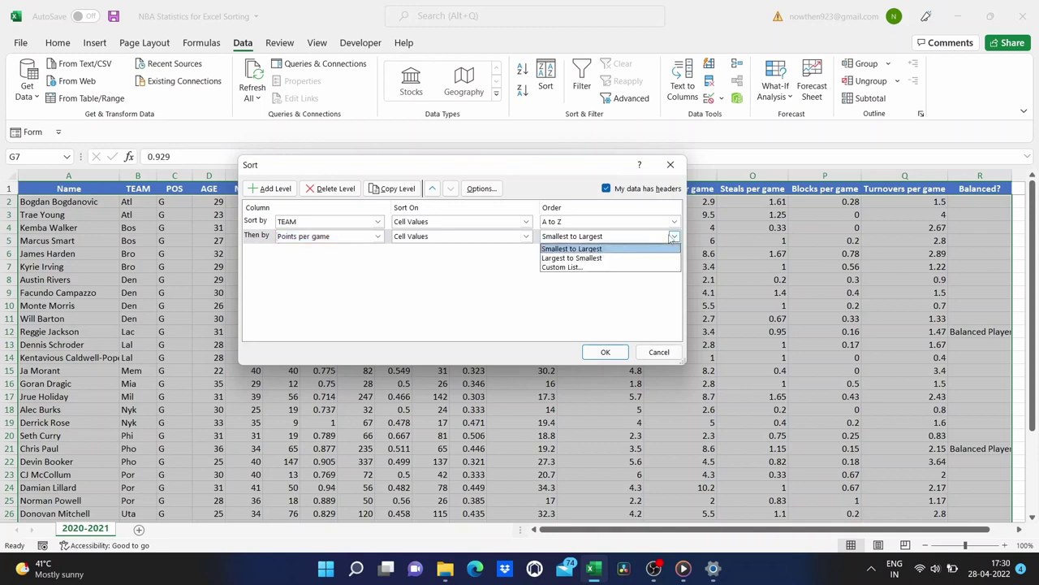
click(633, 259)
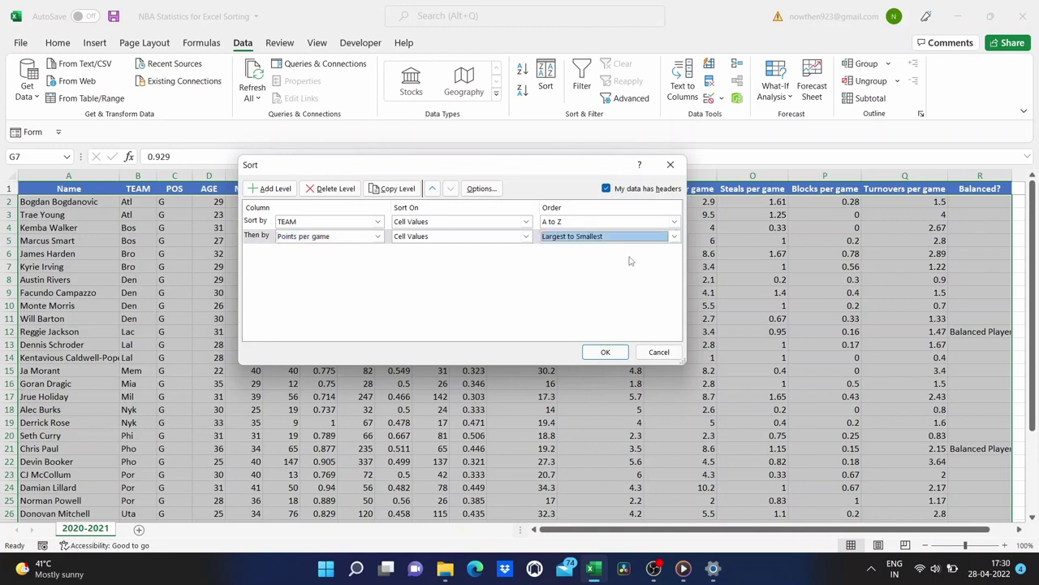
click(606, 352)
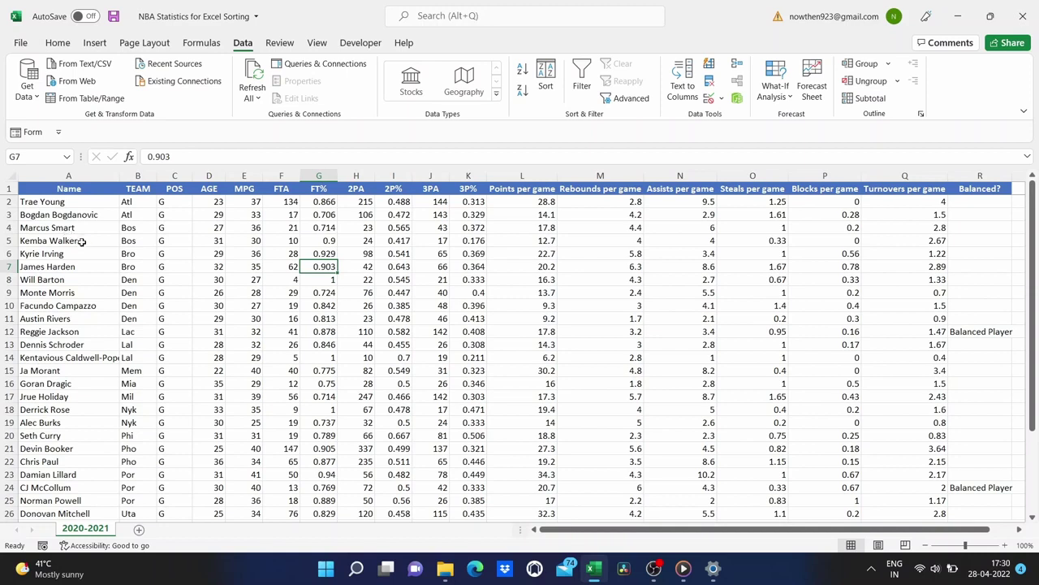
Sort the table by the same two levels with the My data has headers option turned off
click(135, 253)
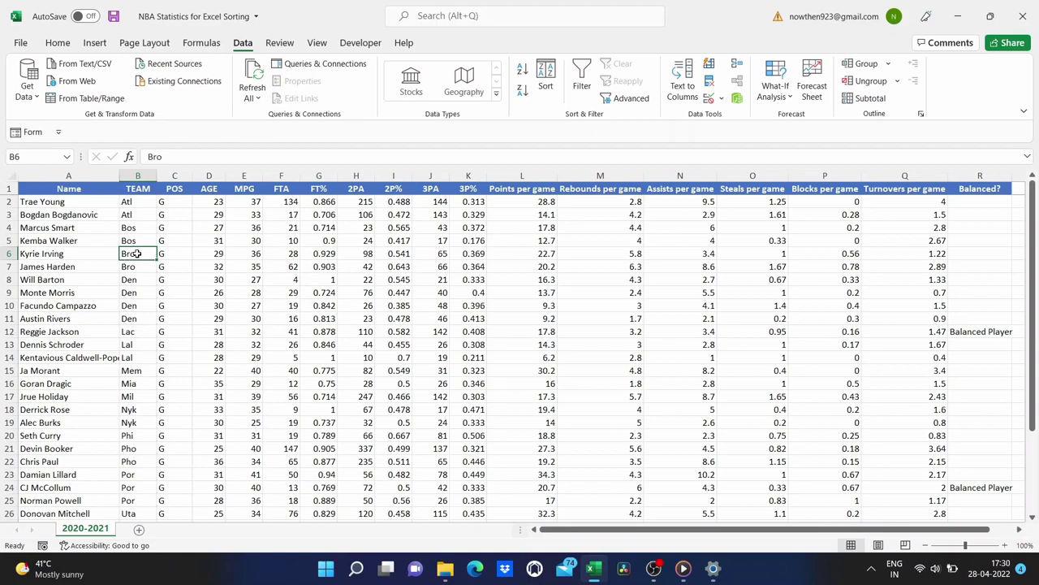
click(546, 75)
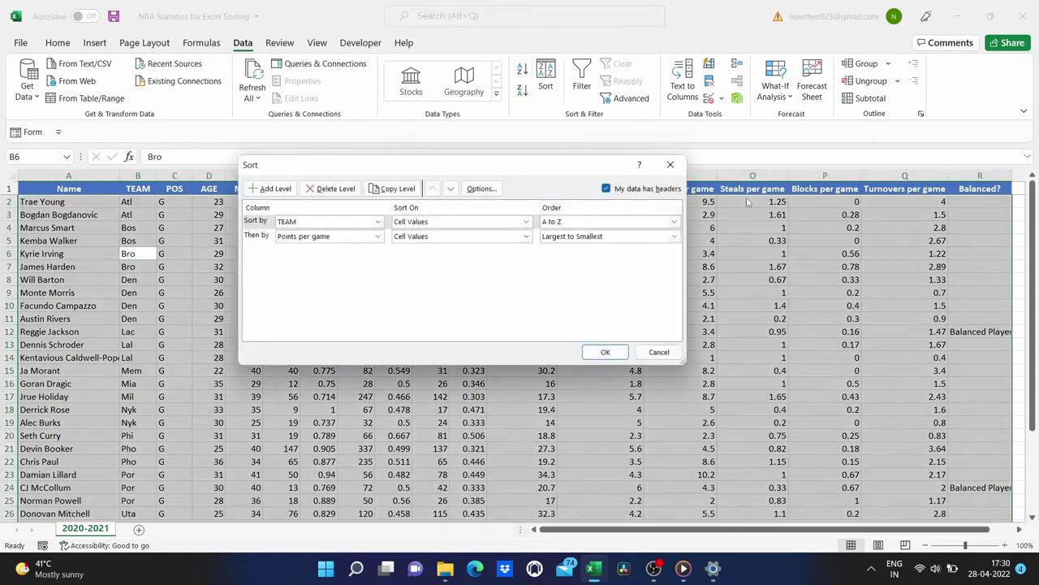
click(606, 189)
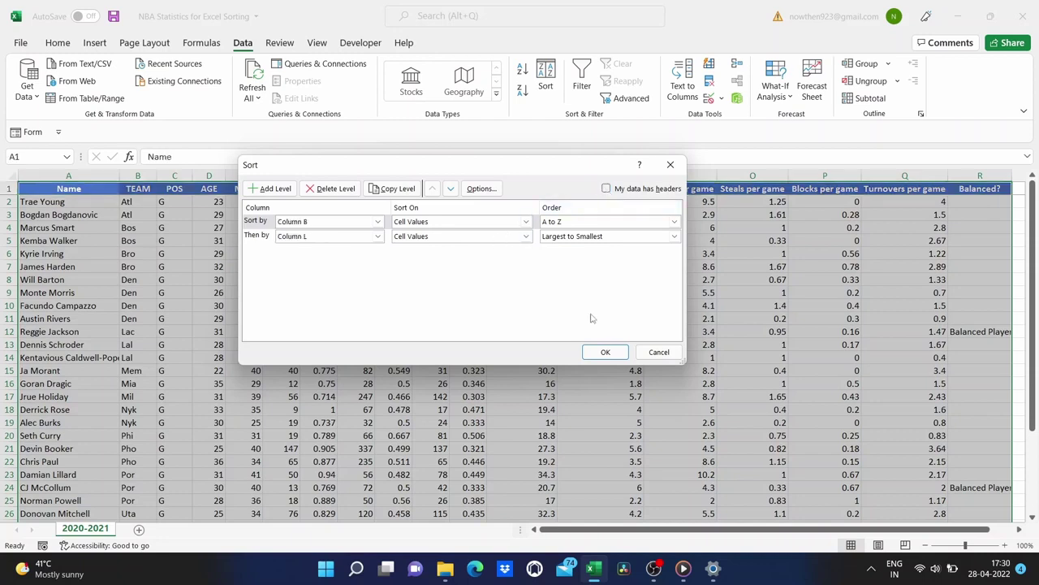
click(604, 351)
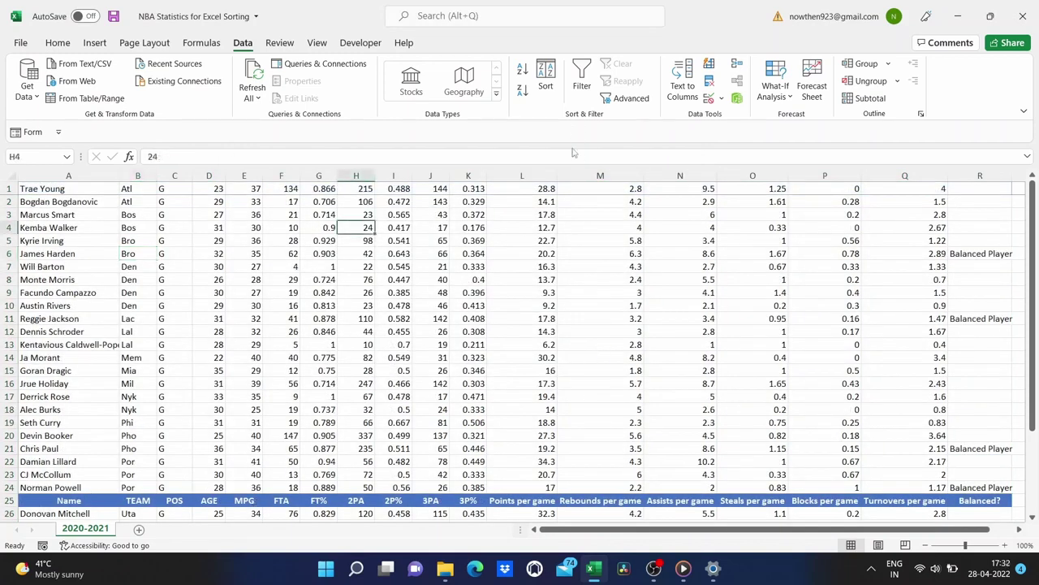
Try to sort the table again with the My data has headers option turned back on
click(546, 81)
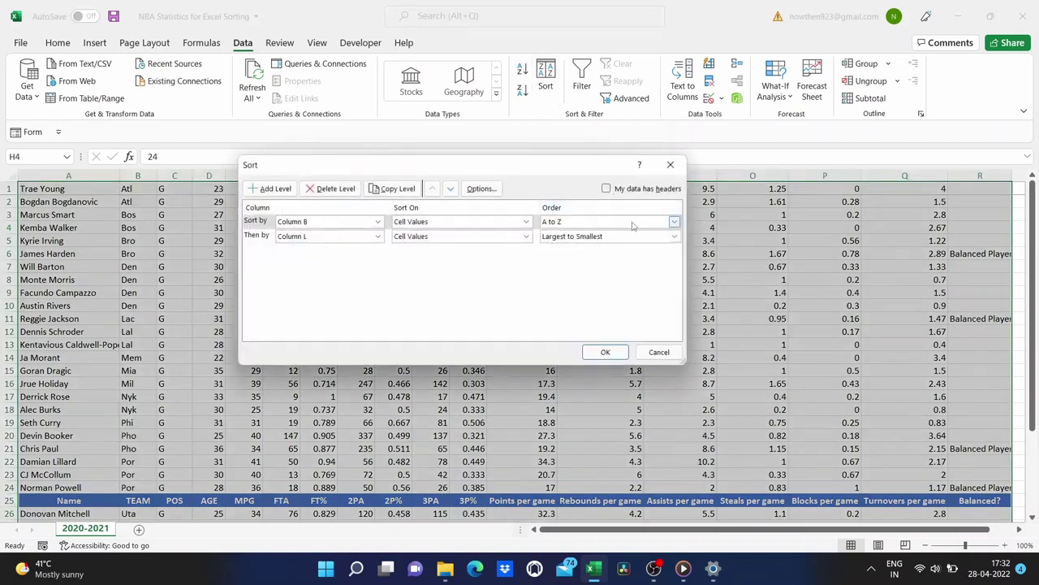
click(606, 189)
click(605, 352)
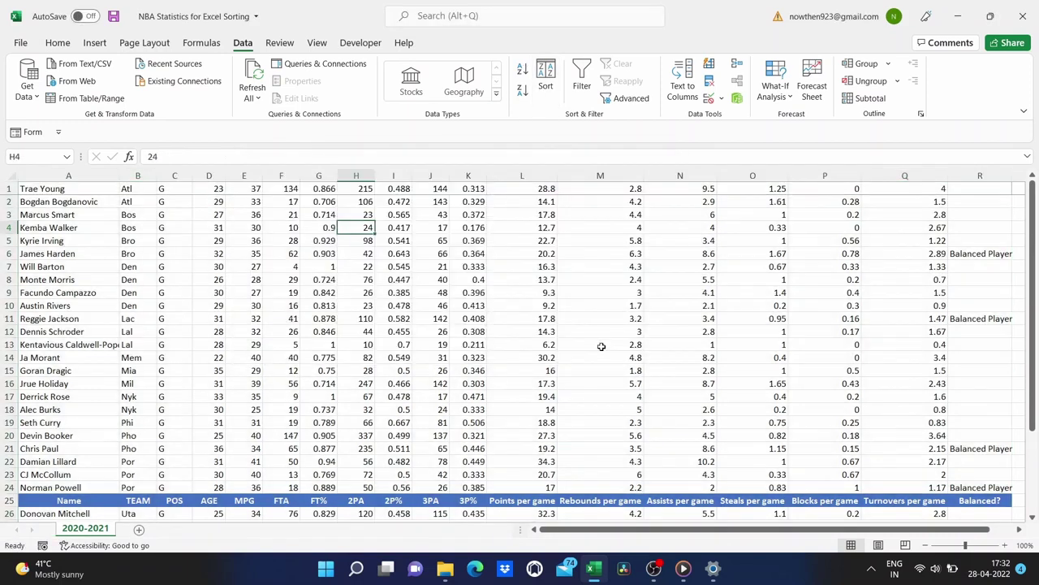
Undo the last two sorts of the table
click(602, 346)
key(ctrl+z)
key(ctrl+z)
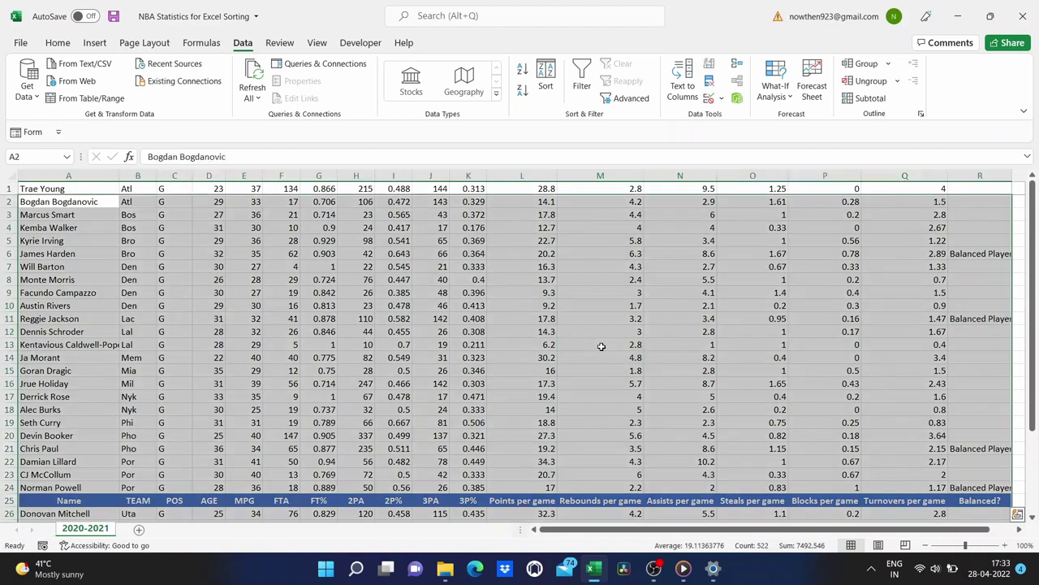